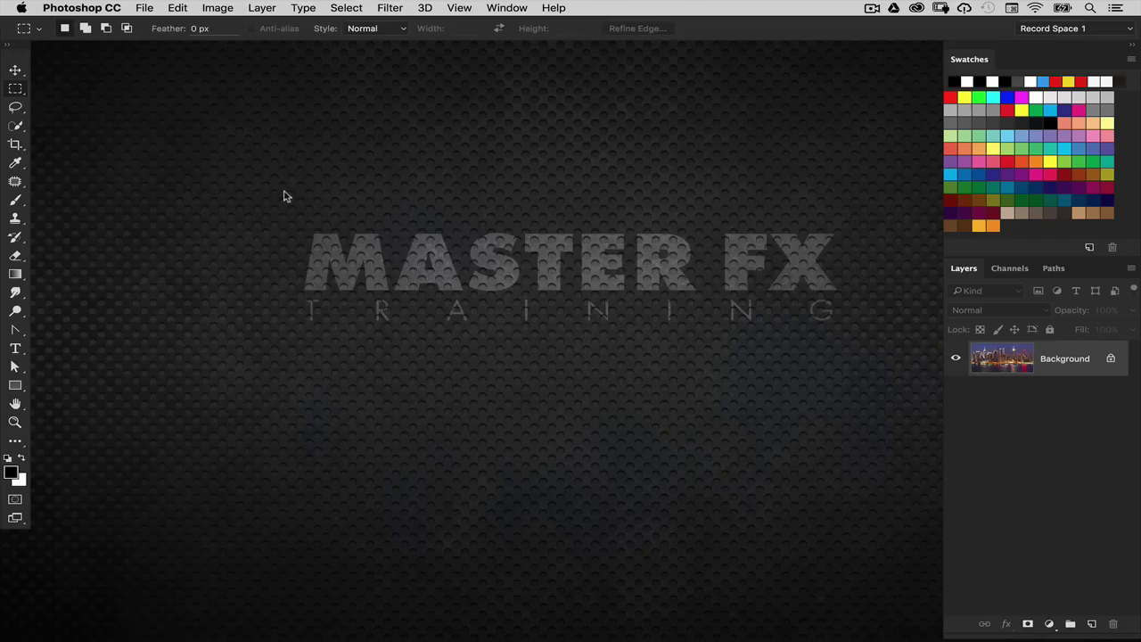
# Step: Restore the minimized Fotolia skyline photo from the Dock so it reopens at 66.7%
pyautogui.press('super+h')
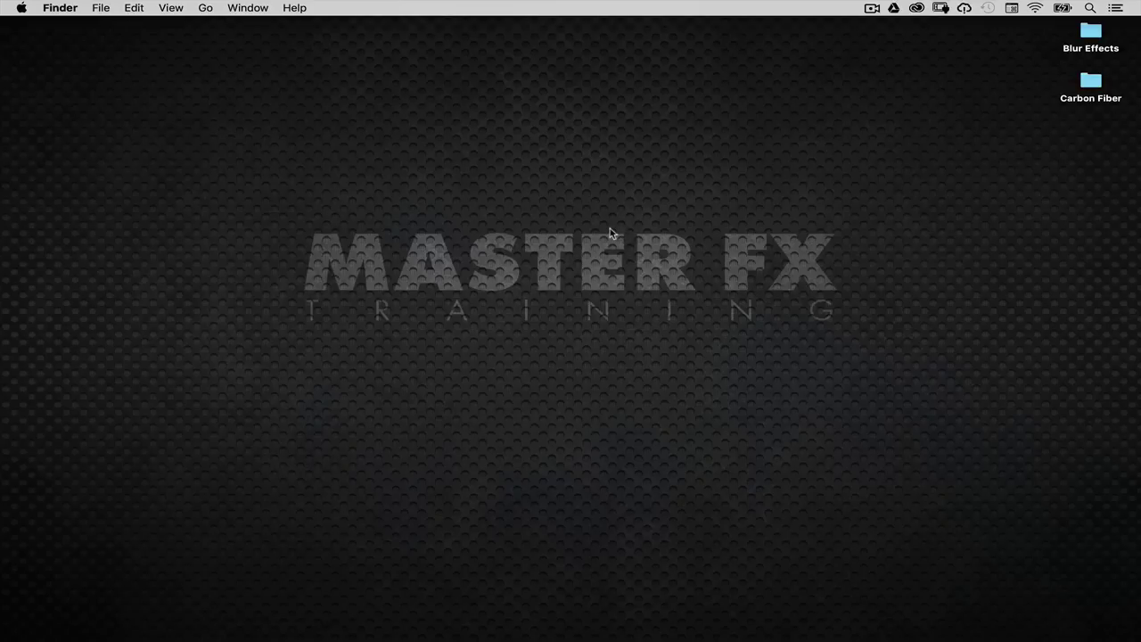
pyautogui.moveTo(762, 637)
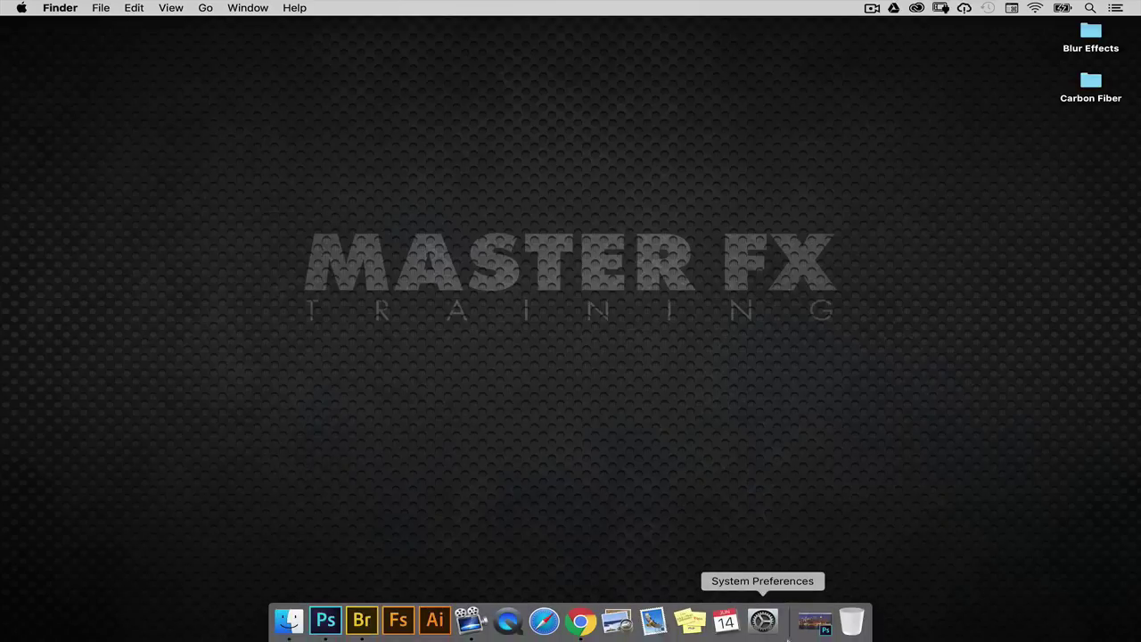
pyautogui.click(825, 629)
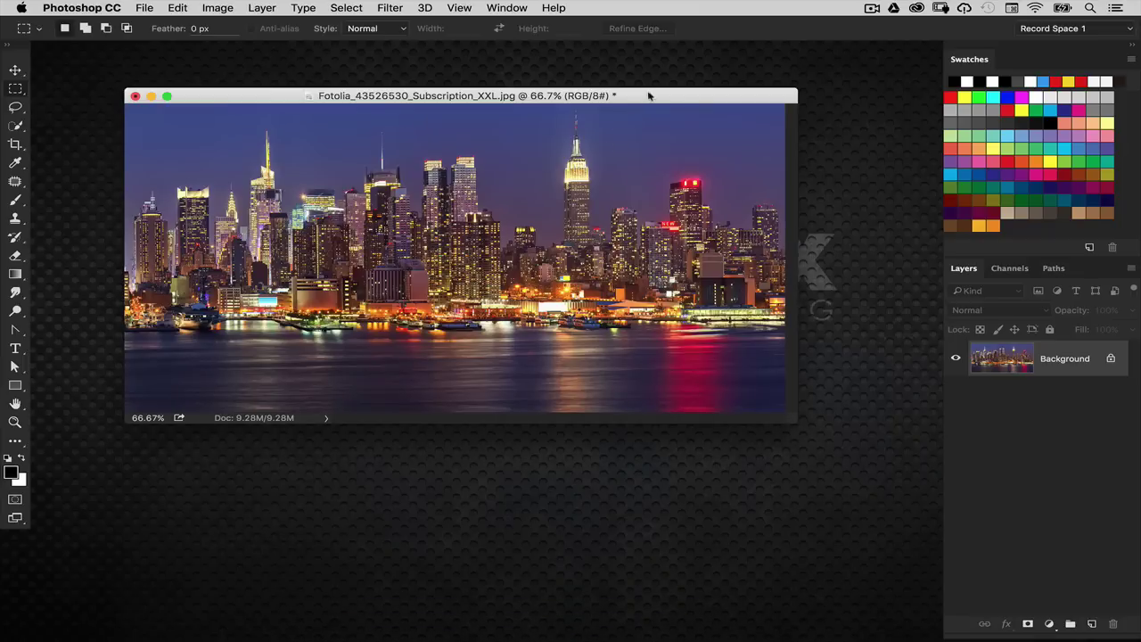
pyautogui.moveTo(648, 97); pyautogui.dragTo(626, 94)
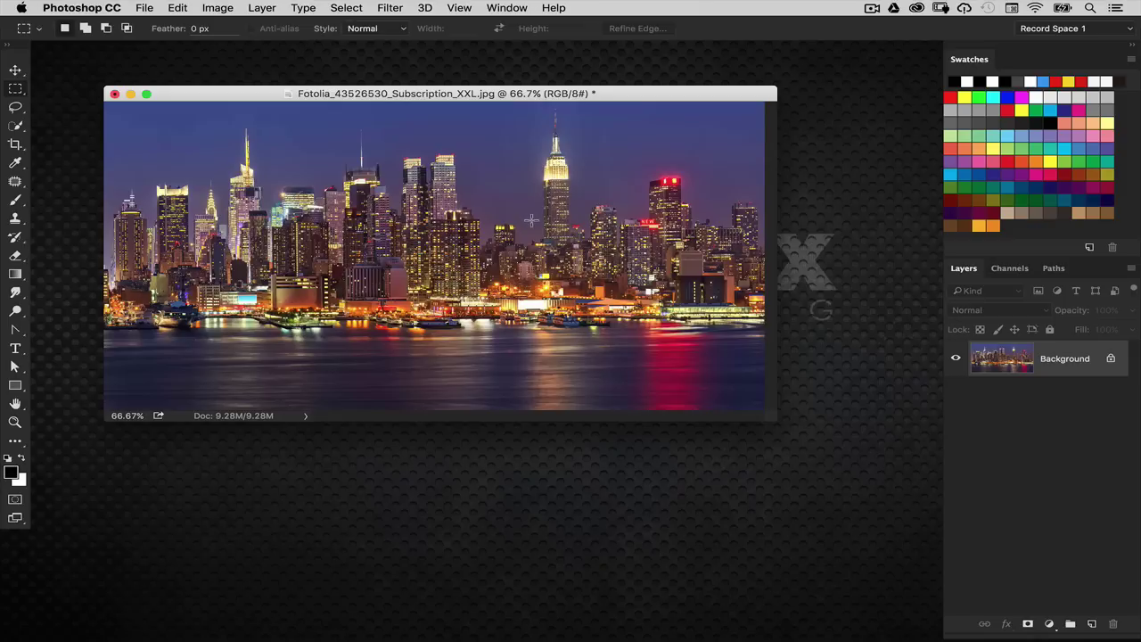
pyautogui.moveTo(706, 100); pyautogui.dragTo(744, 100)
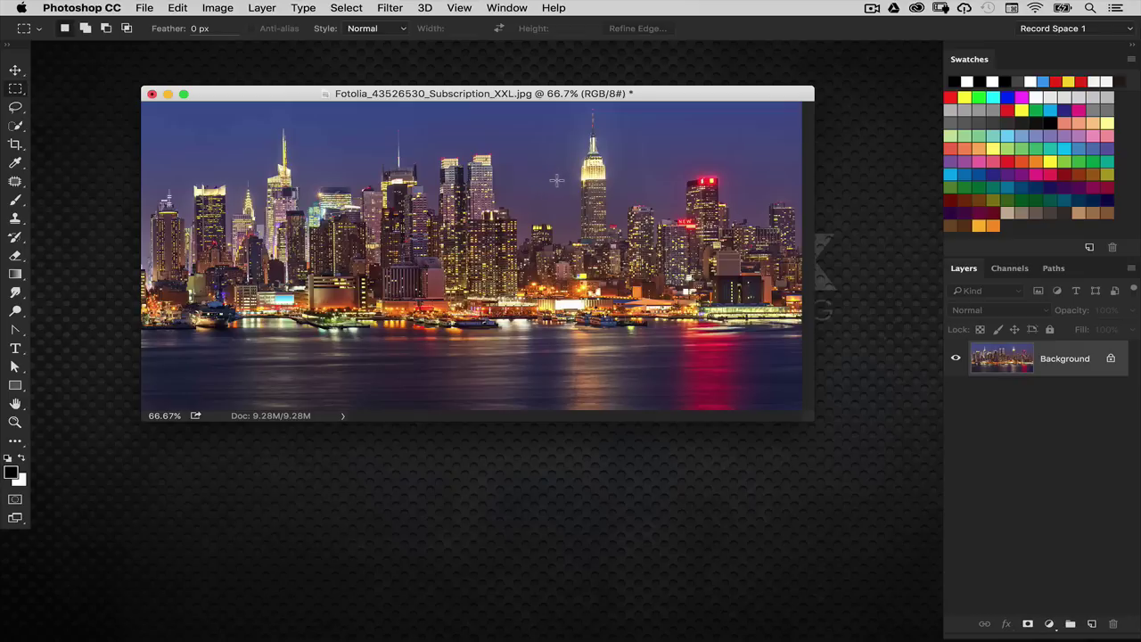
pyautogui.moveTo(273, 84); pyautogui.dragTo(251, 85)
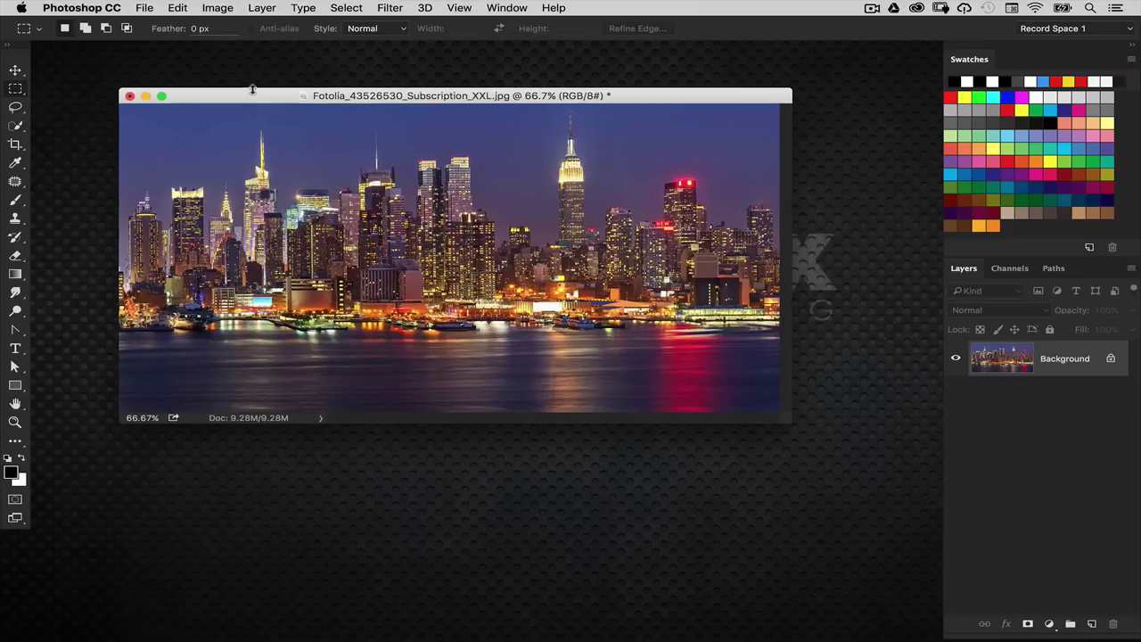
# Step: Define the entire skyline image as a pattern named 'New York 1'
pyautogui.click(178, 7)
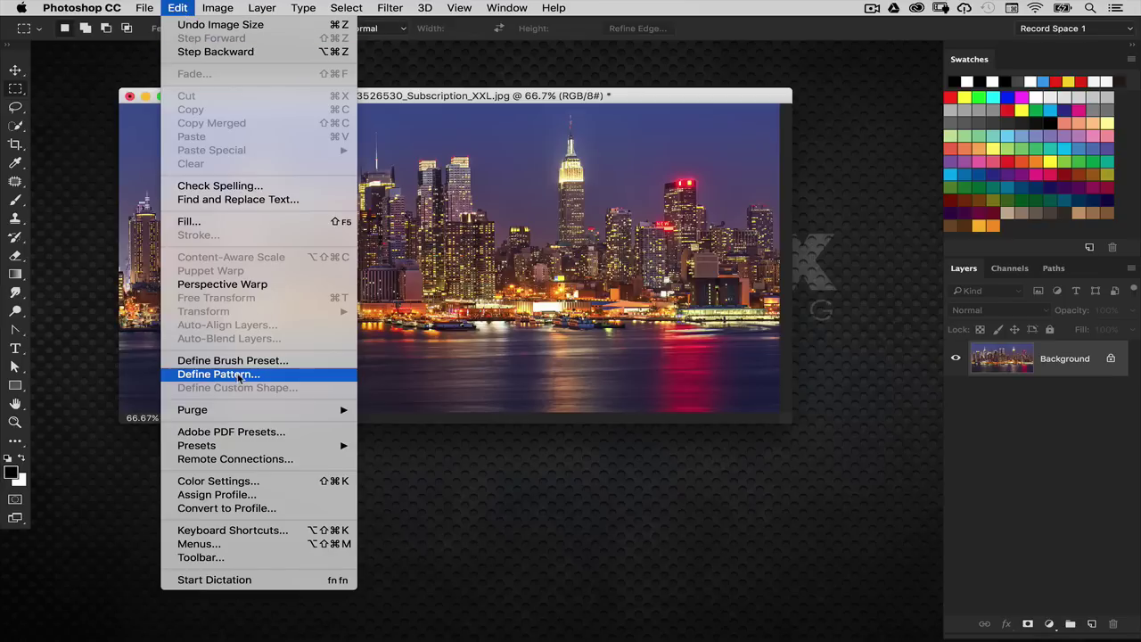
pyautogui.click(274, 379)
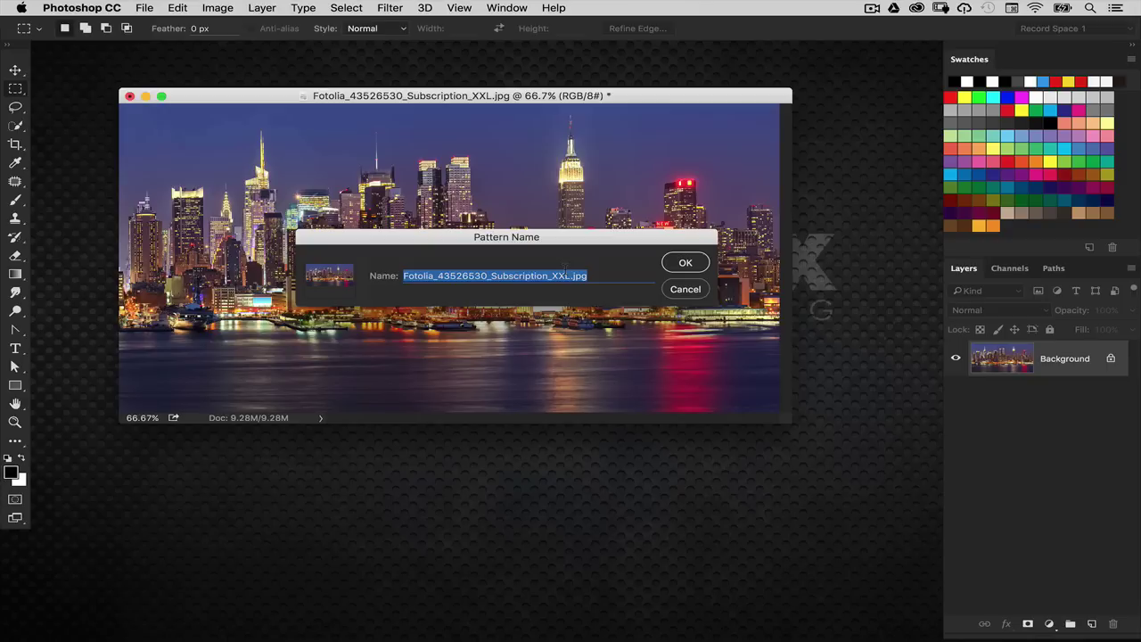
pyautogui.write('New York 1')
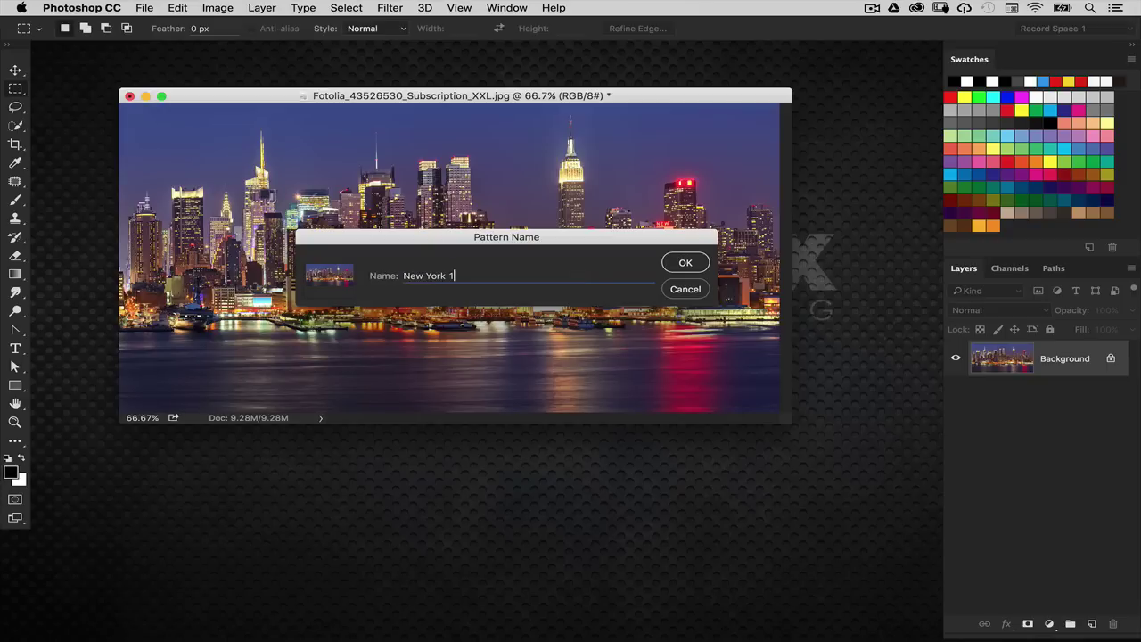
pyautogui.press('Return')
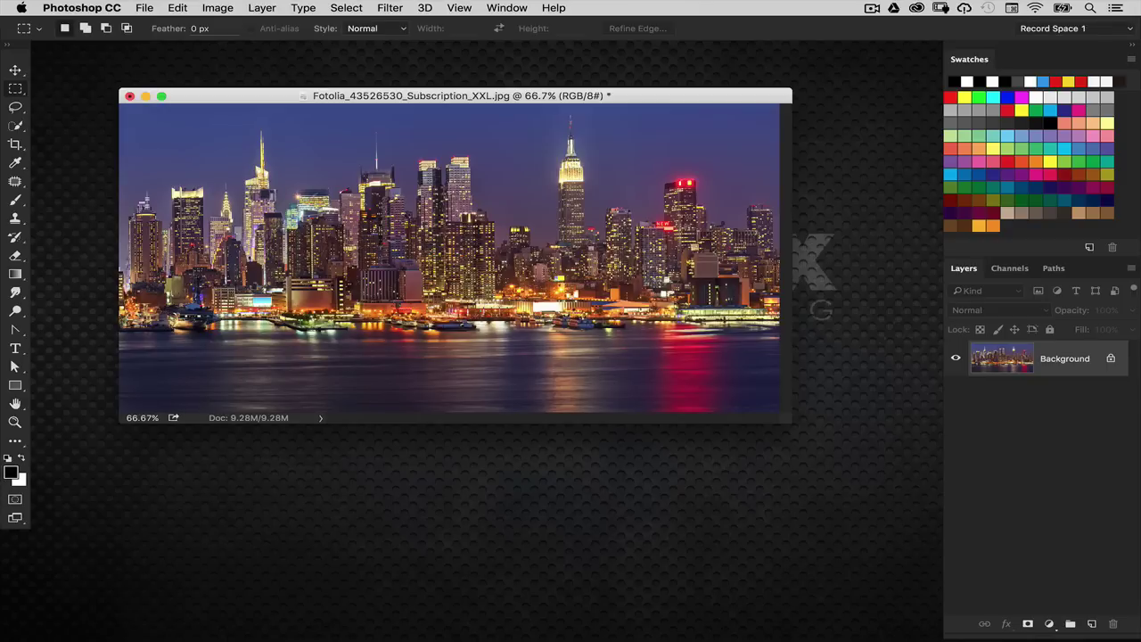
pyautogui.moveTo(520, 99); pyautogui.dragTo(531, 93)
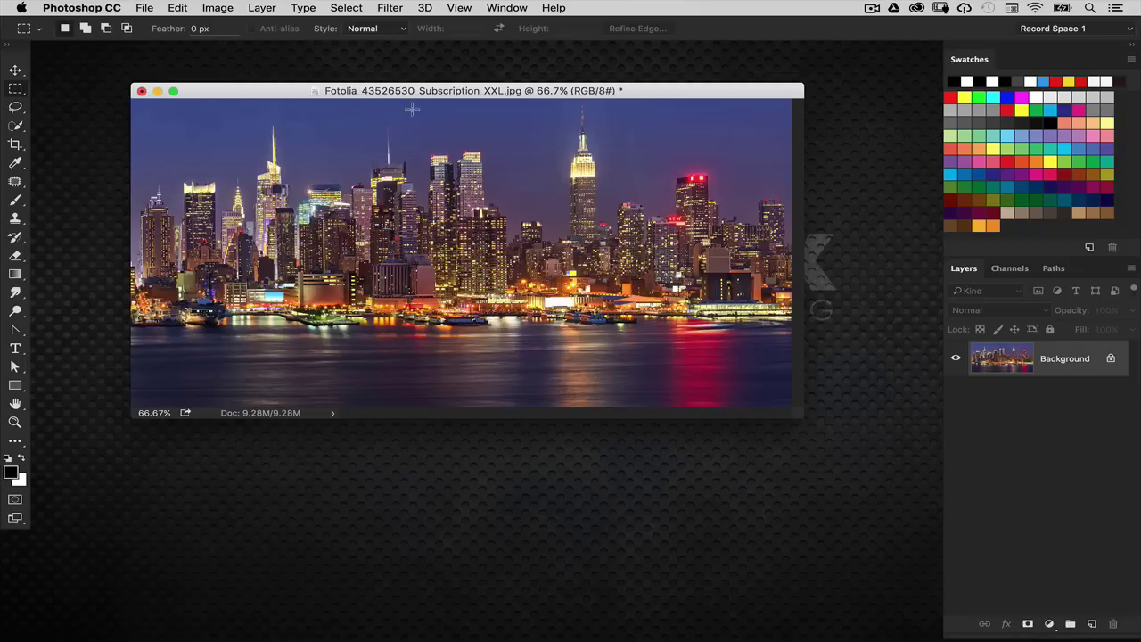
# Step: Apply Filter > Blur Gallery > Field Blur to the skyline photo
pyautogui.click(396, 9)
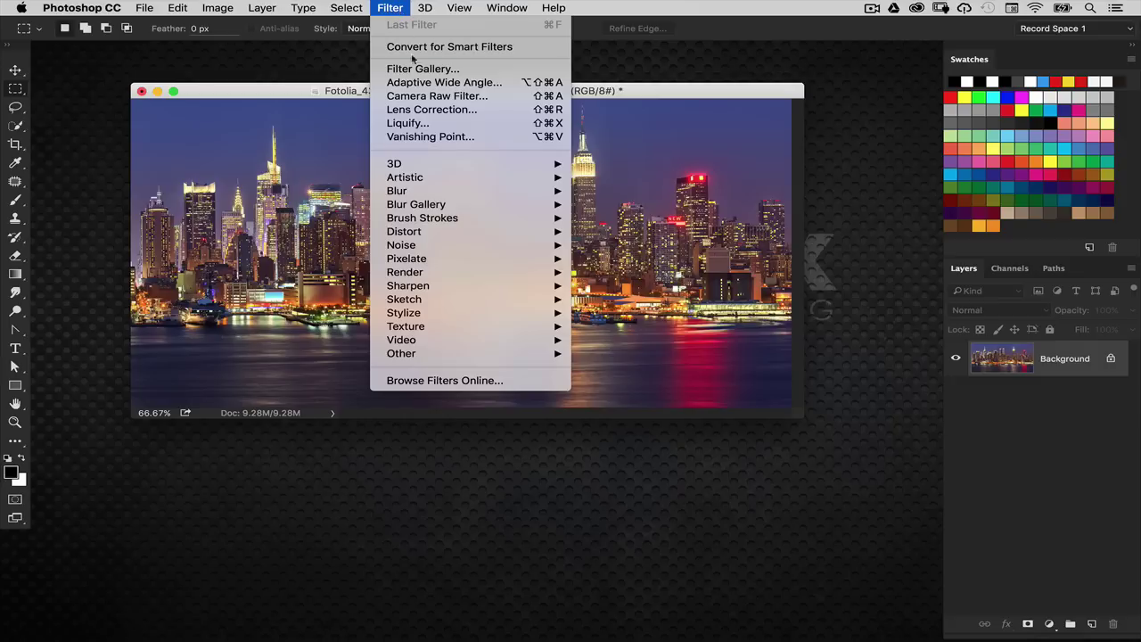
pyautogui.moveTo(451, 192)
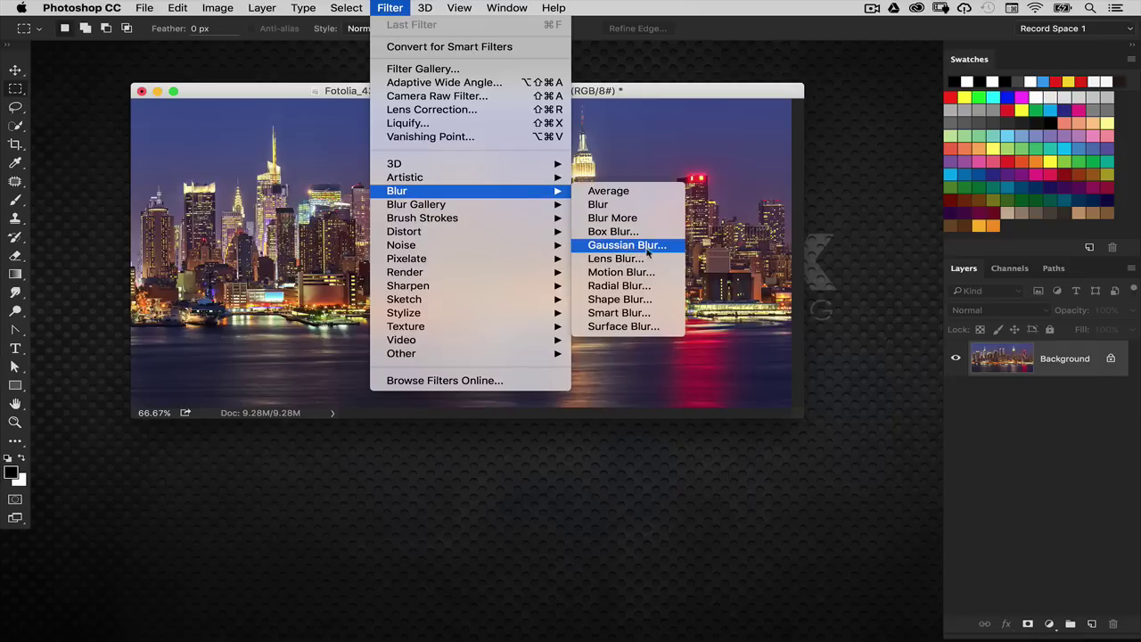
pyautogui.moveTo(476, 208)
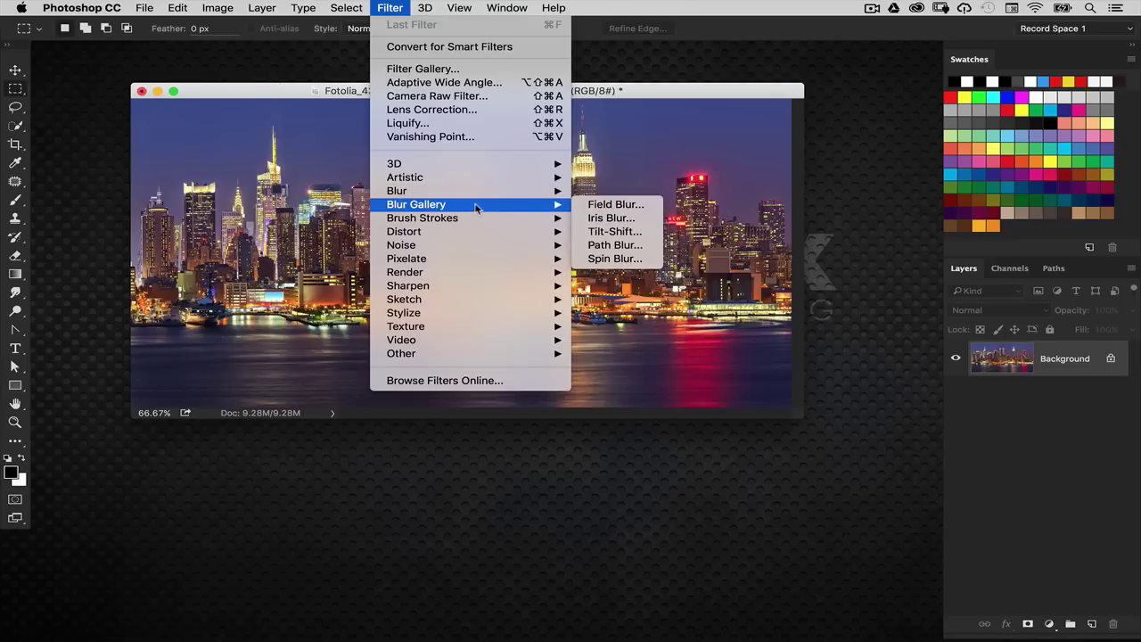
pyautogui.click(630, 211)
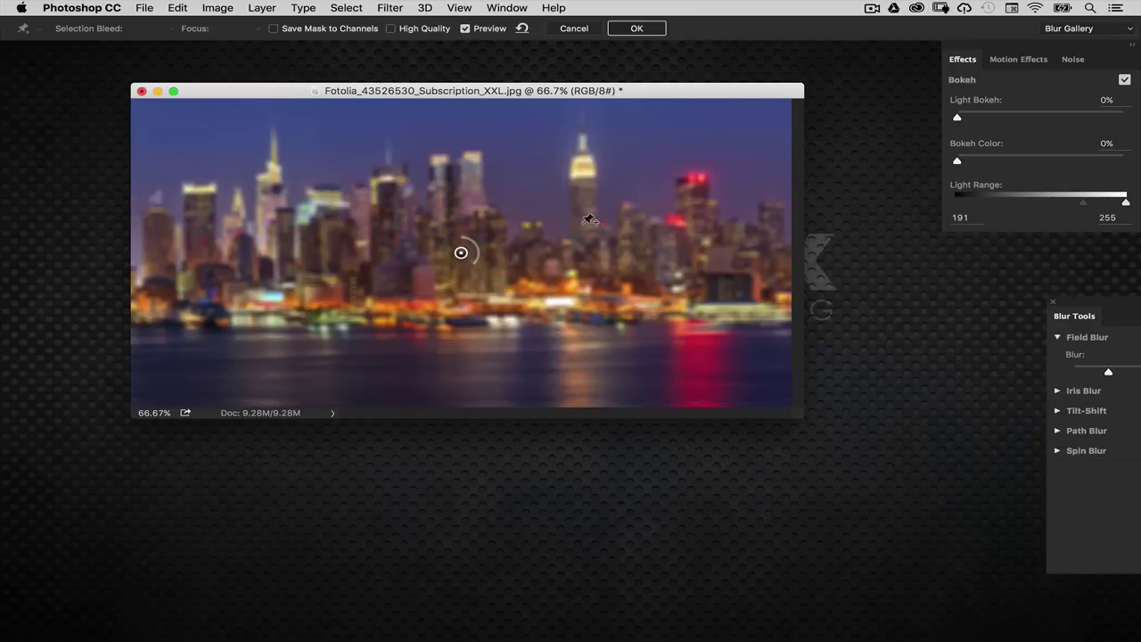
# Step: Float the Blur and Bokeh settings panels and set the Field Blur strength to 21 px
pyautogui.moveTo(1064, 300); pyautogui.dragTo(821, 291)
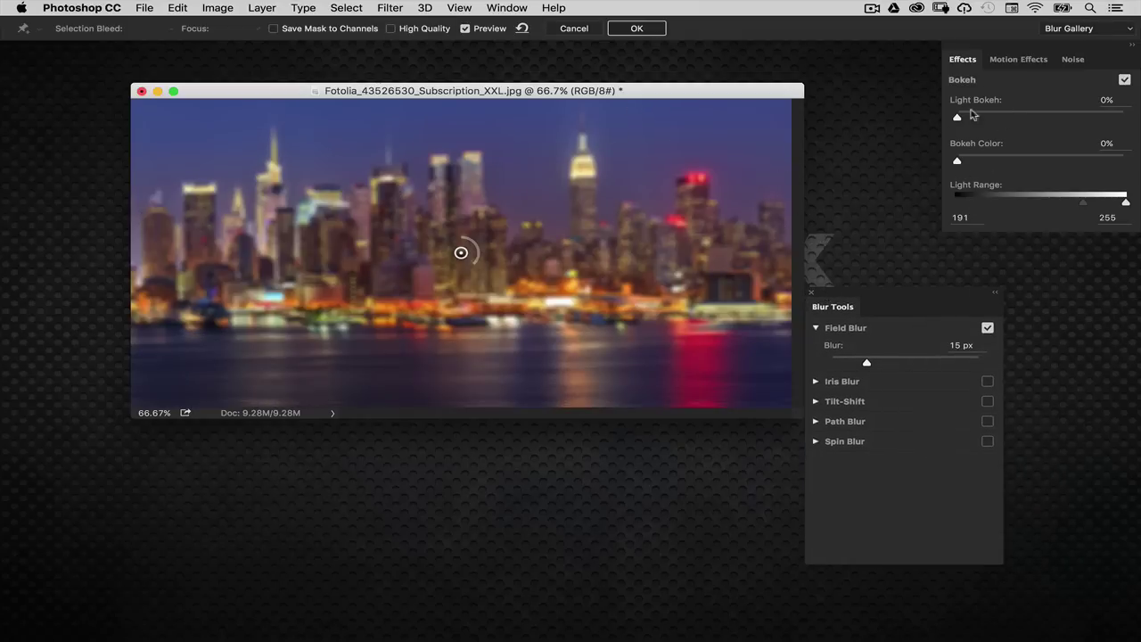
pyautogui.moveTo(963, 59); pyautogui.dragTo(716, 71)
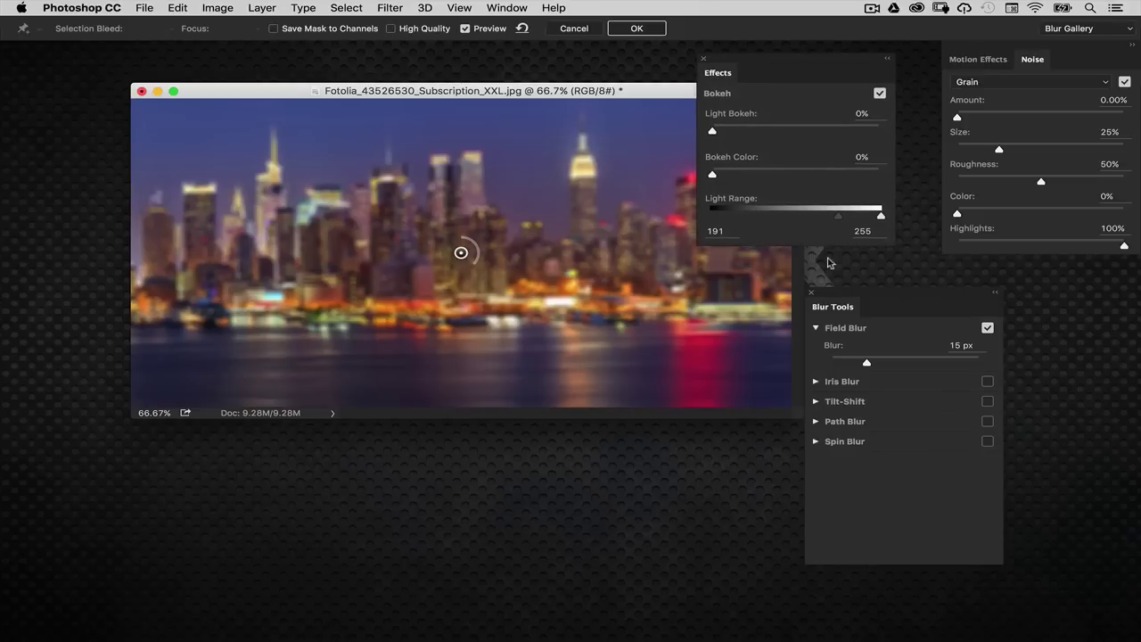
pyautogui.moveTo(825, 295); pyautogui.dragTo(718, 310)
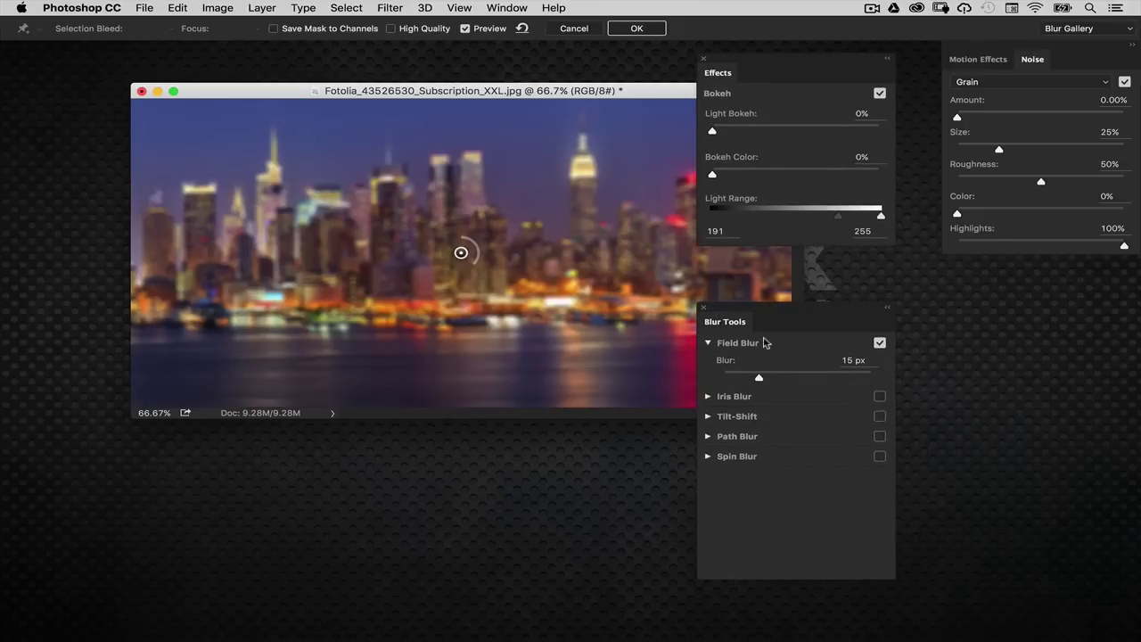
pyautogui.moveTo(759, 377); pyautogui.dragTo(765, 380)
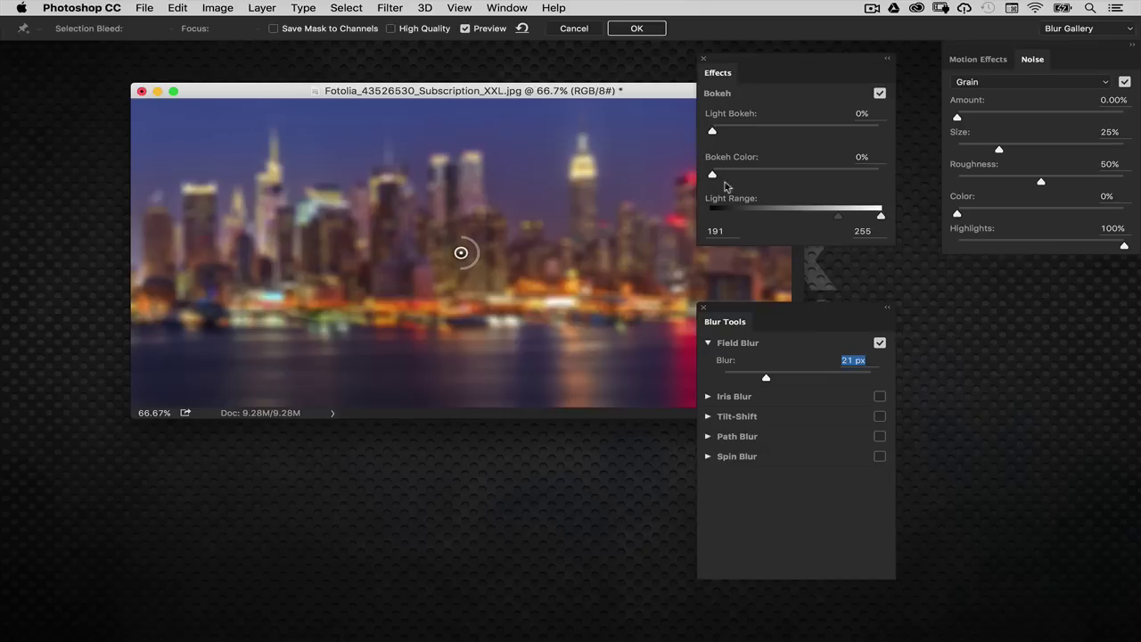
# Step: Set Light Bokeh to 38%, Bokeh Color to 39%, and Light Range to 222–240
pyautogui.moveTo(713, 131); pyautogui.dragTo(784, 132)
pyautogui.moveTo(838, 216); pyautogui.dragTo(872, 220)
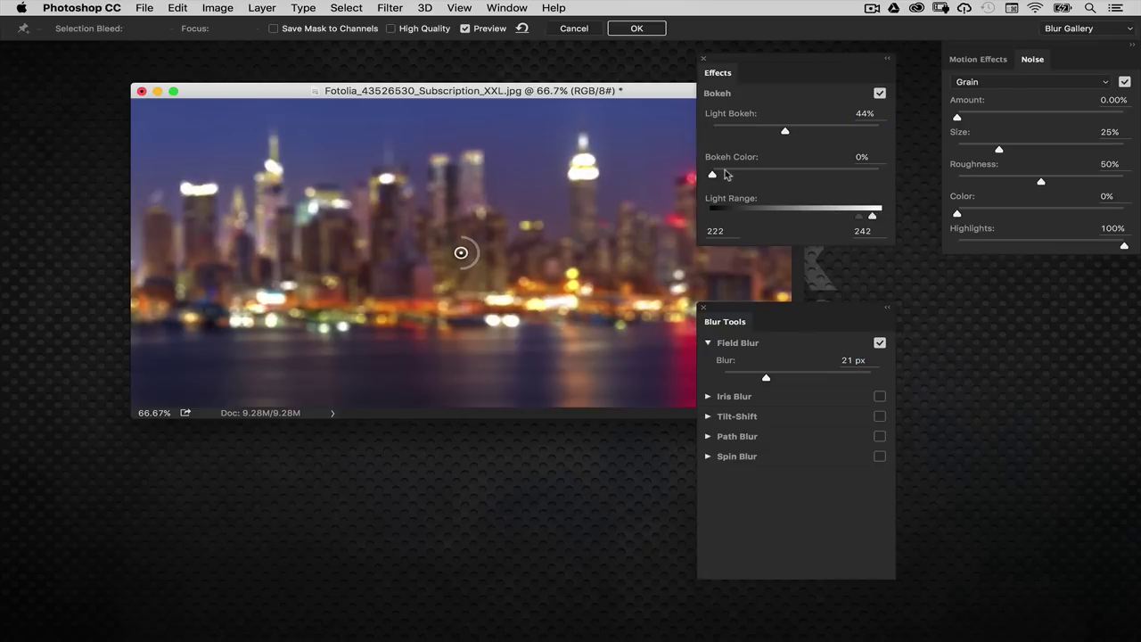
pyautogui.moveTo(711, 174); pyautogui.dragTo(747, 175)
pyautogui.moveTo(784, 131); pyautogui.dragTo(775, 133)
pyautogui.moveTo(748, 175); pyautogui.dragTo(784, 180)
pyautogui.moveTo(863, 219); pyautogui.dragTo(871, 221)
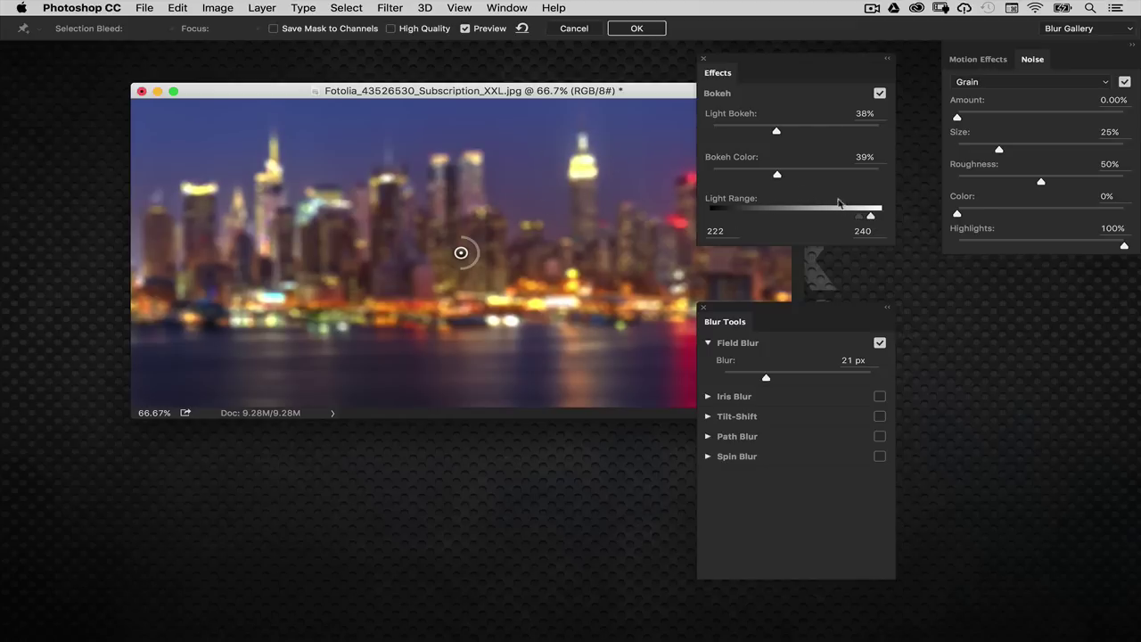
# Step: Rearrange the floating blur and bokeh panels off the preview
pyautogui.moveTo(753, 60); pyautogui.dragTo(750, 78)
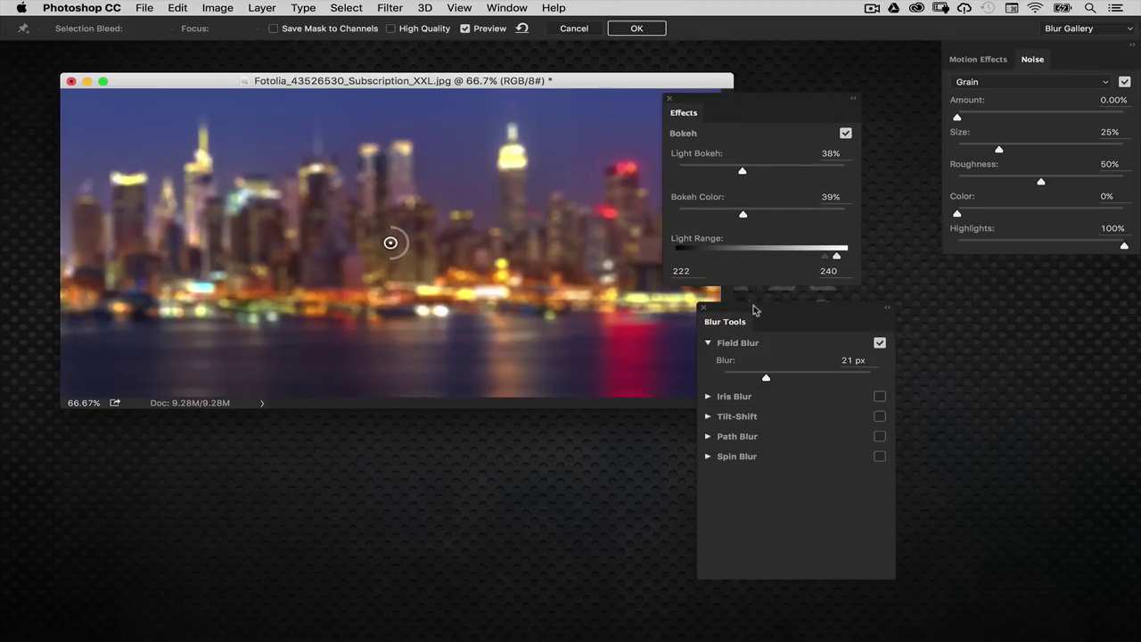
pyautogui.moveTo(754, 309); pyautogui.dragTo(736, 354)
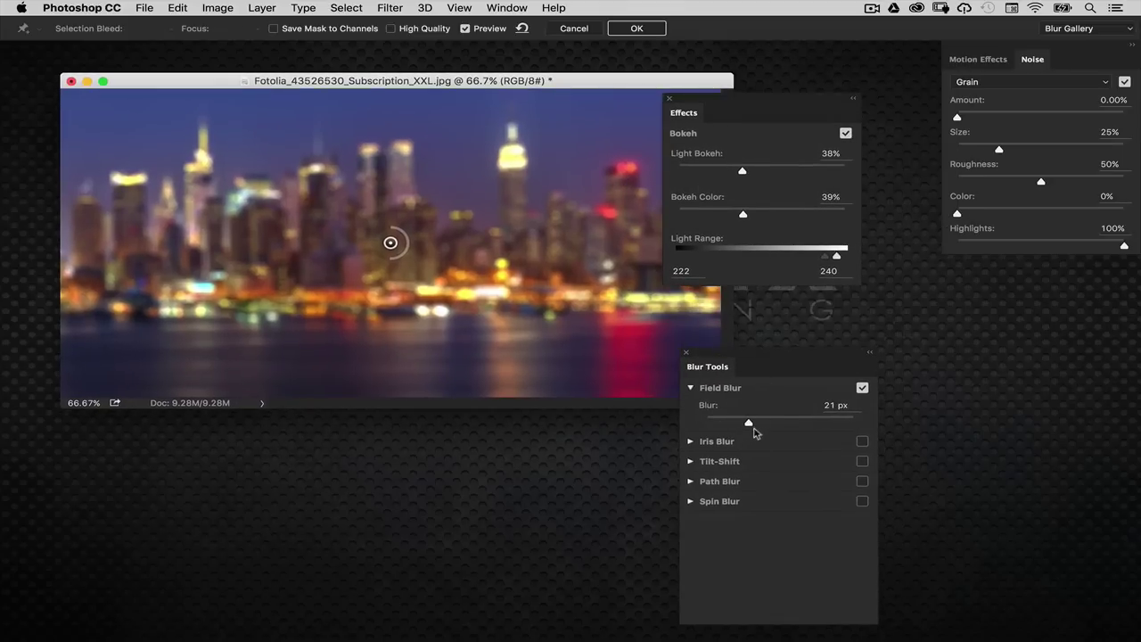
pyautogui.moveTo(741, 354); pyautogui.dragTo(722, 332)
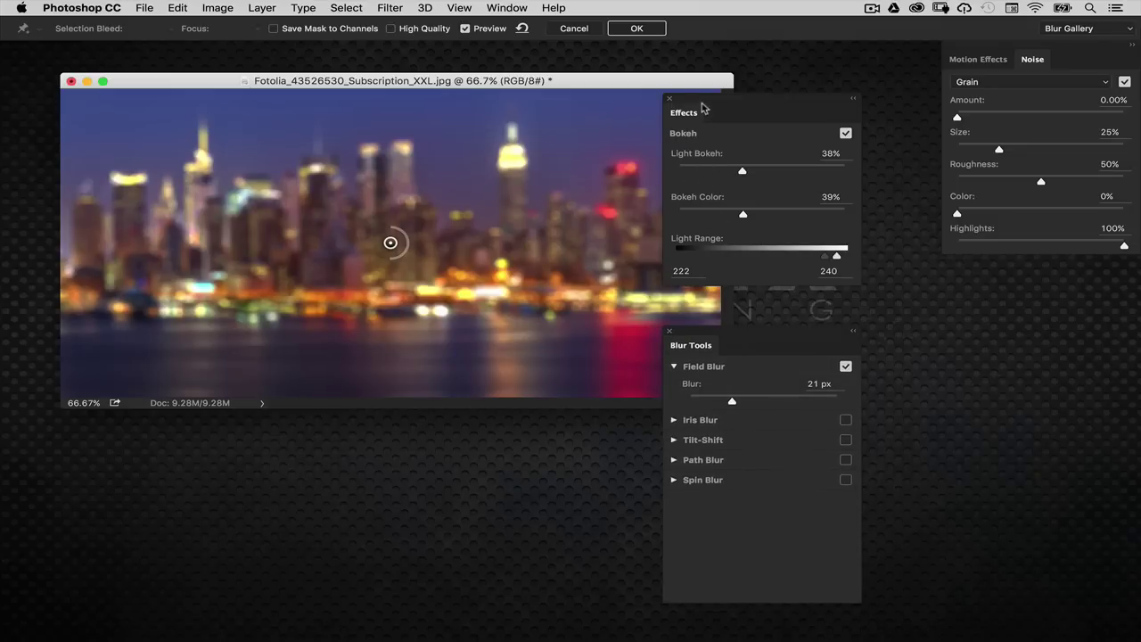
pyautogui.moveTo(702, 106); pyautogui.dragTo(773, 121)
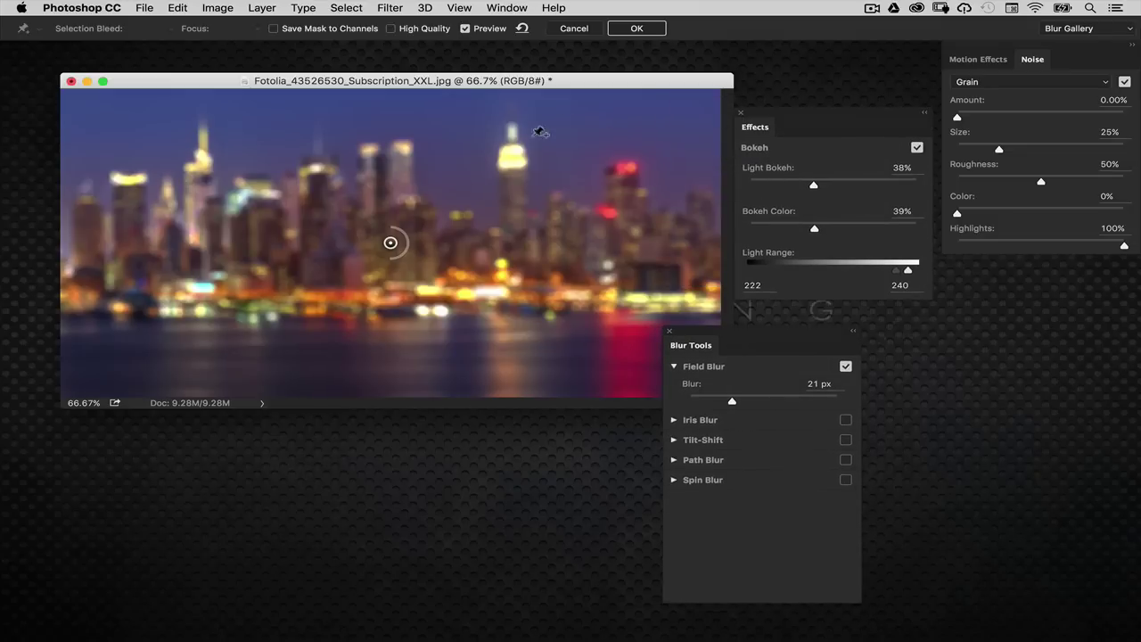
# Step: Commit the Field Blur and add a Solid Color fill layer
pyautogui.click(638, 29)
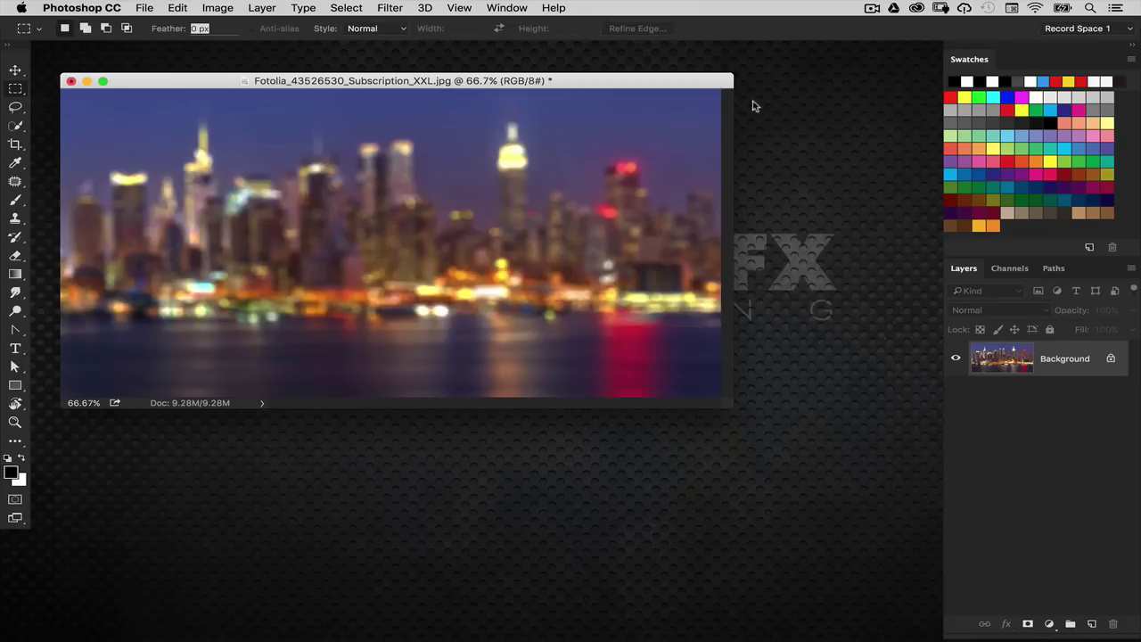
pyautogui.moveTo(669, 86); pyautogui.dragTo(705, 98)
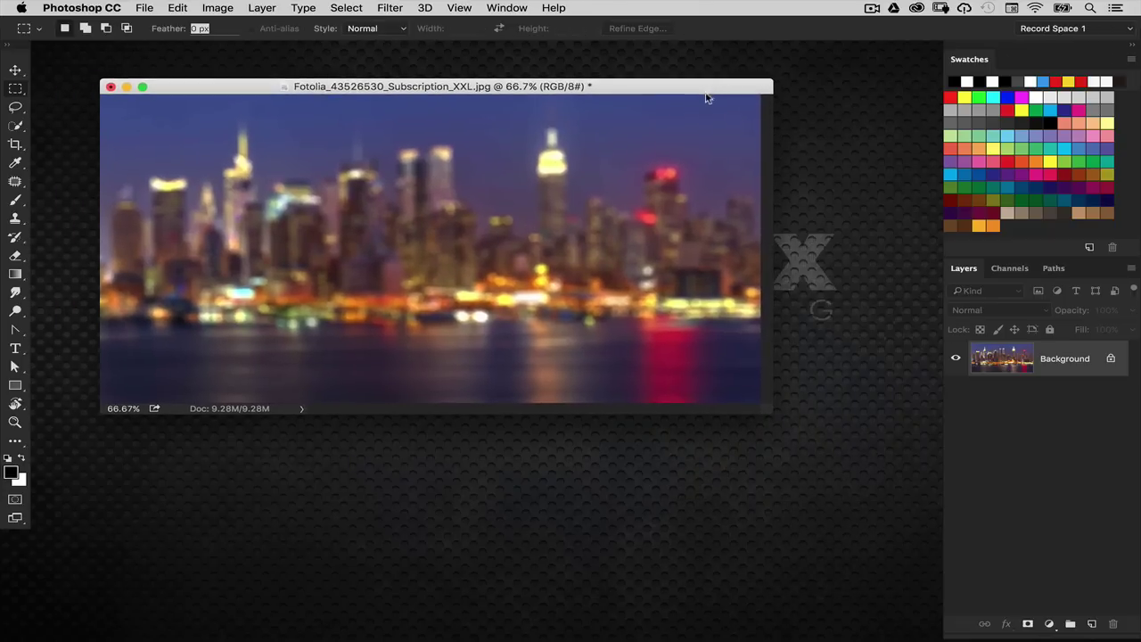
pyautogui.click(1049, 623)
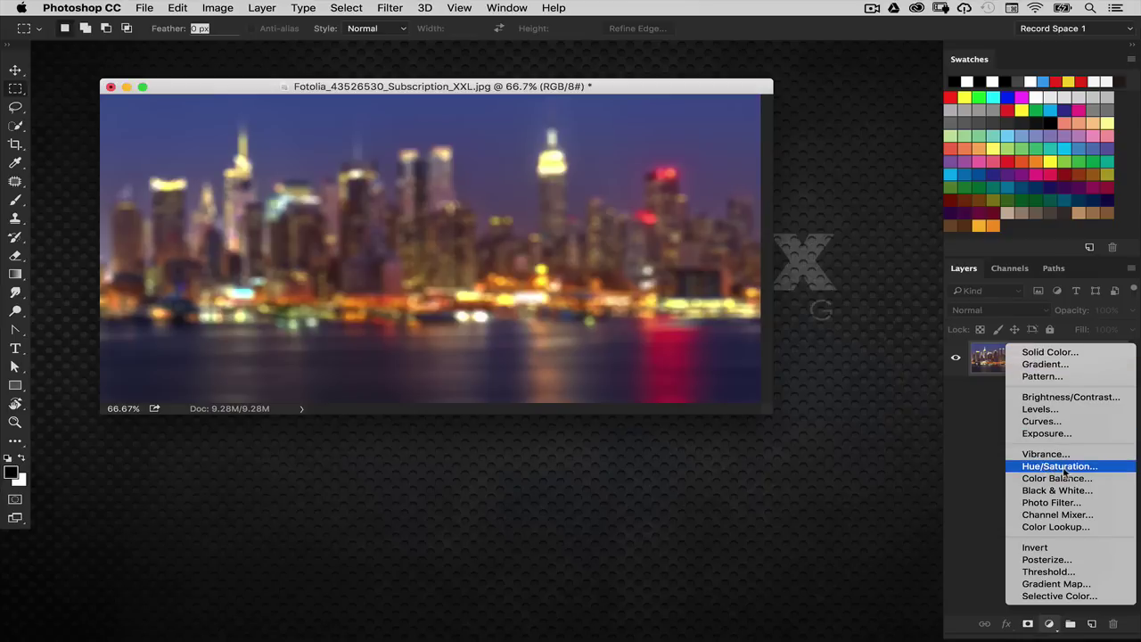
pyautogui.click(1074, 354)
# Step: Set the Color Fill 1 colour to dark red #b00808 and confirm it
pyautogui.moveTo(718, 171); pyautogui.dragTo(838, 243)
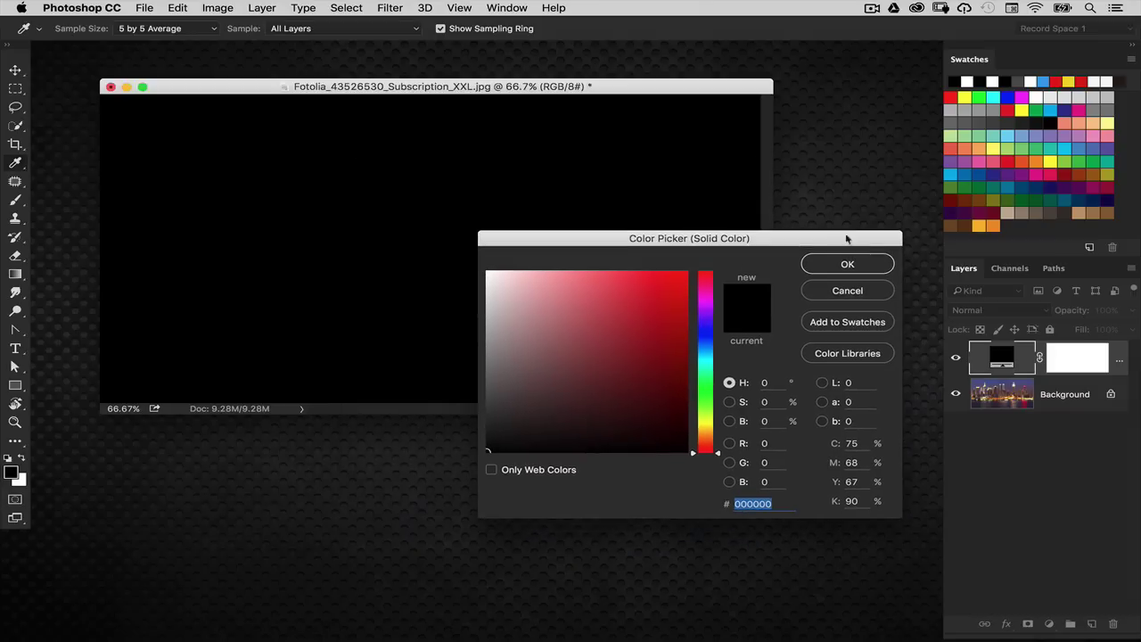
pyautogui.click(668, 346)
pyautogui.moveTo(668, 346); pyautogui.dragTo(679, 327)
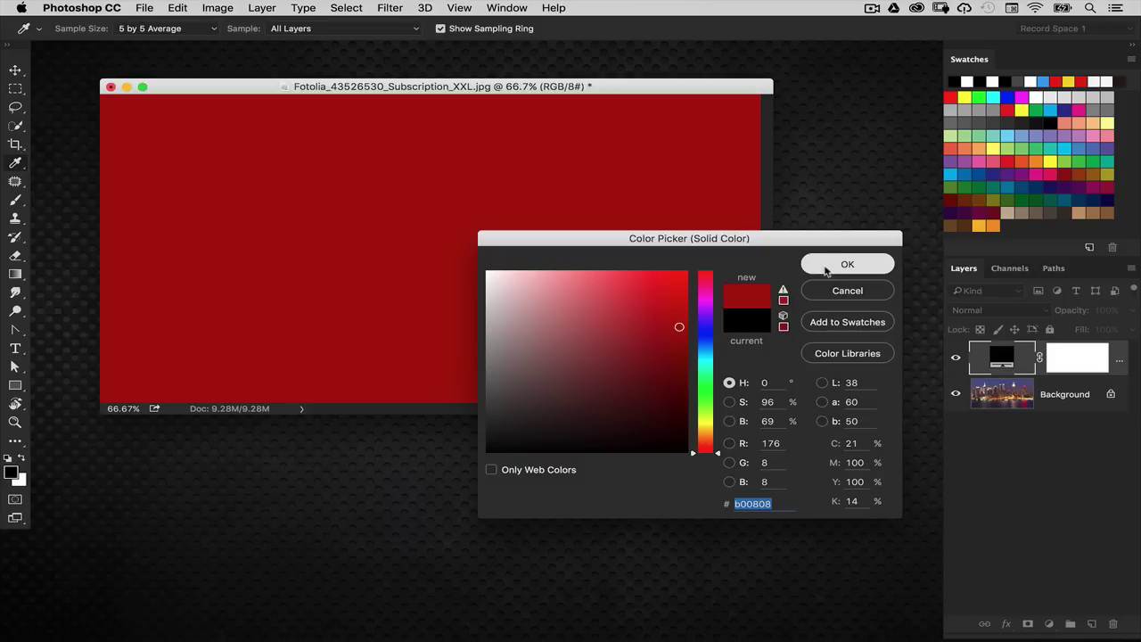
pyautogui.click(825, 271)
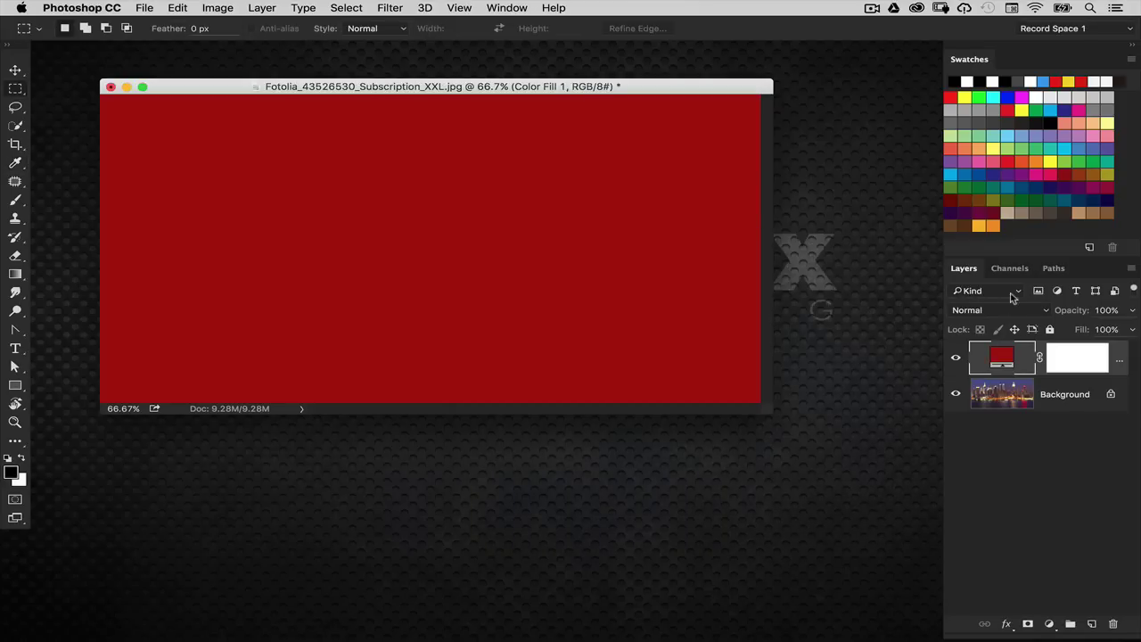
pyautogui.doubleClick(1003, 357)
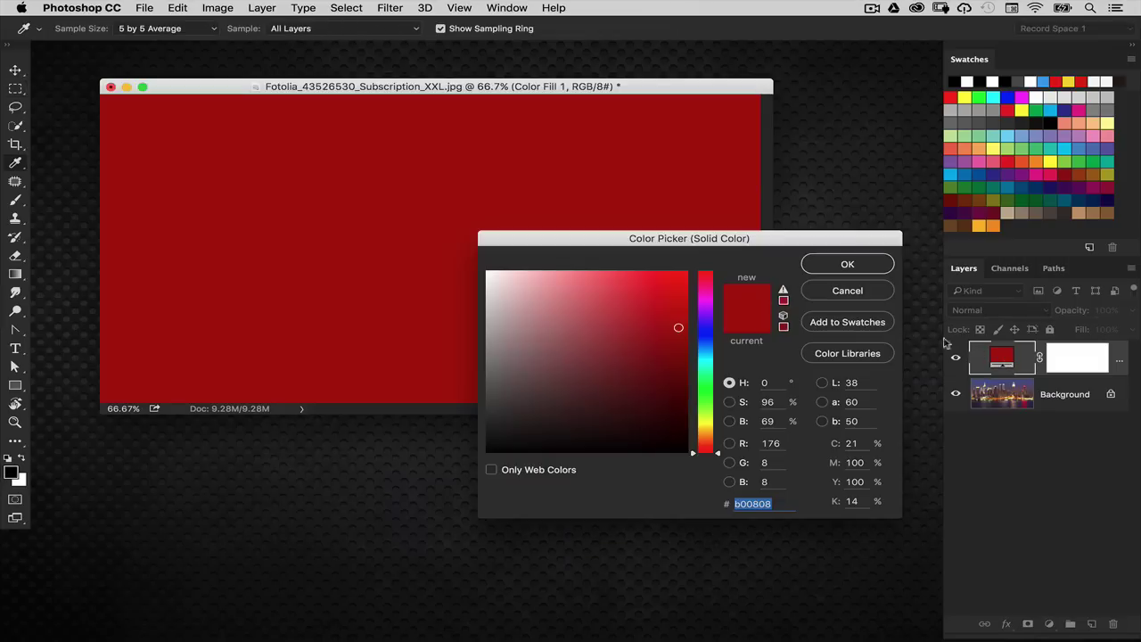
pyautogui.click(836, 291)
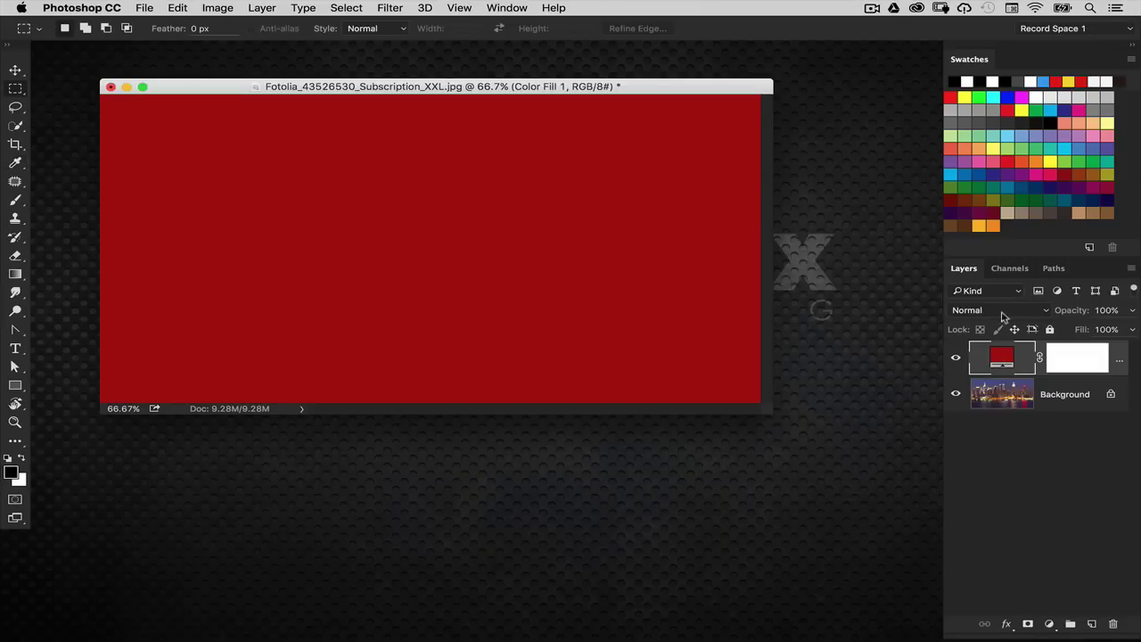
# Step: Set Color Fill 1's blend mode to Overlay, then select the Background layer
pyautogui.click(995, 312)
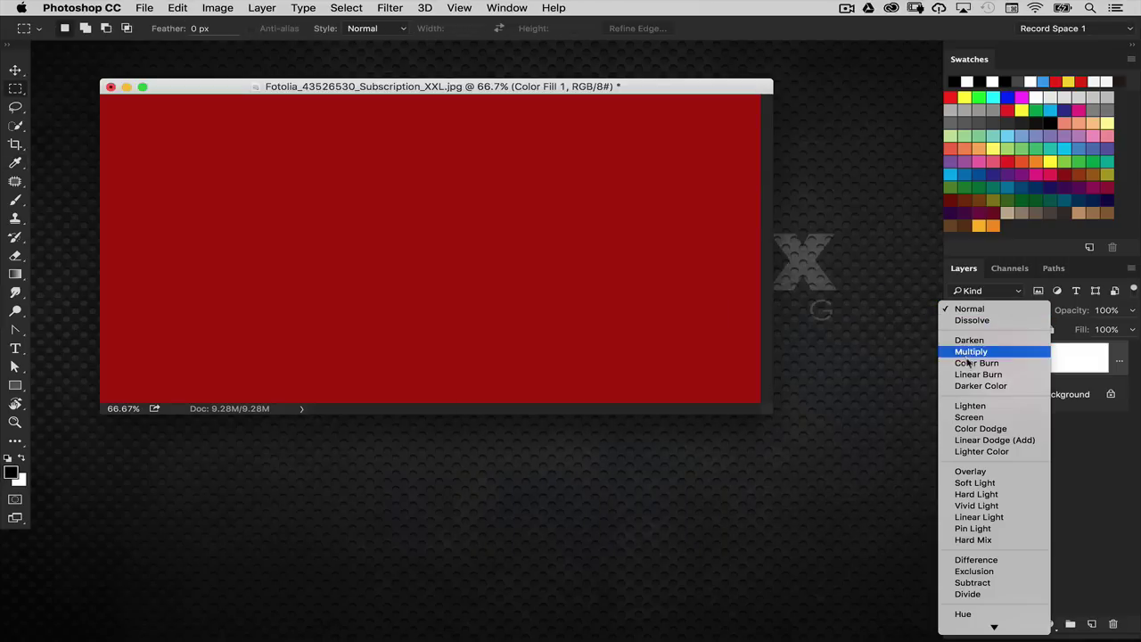
pyautogui.click(969, 473)
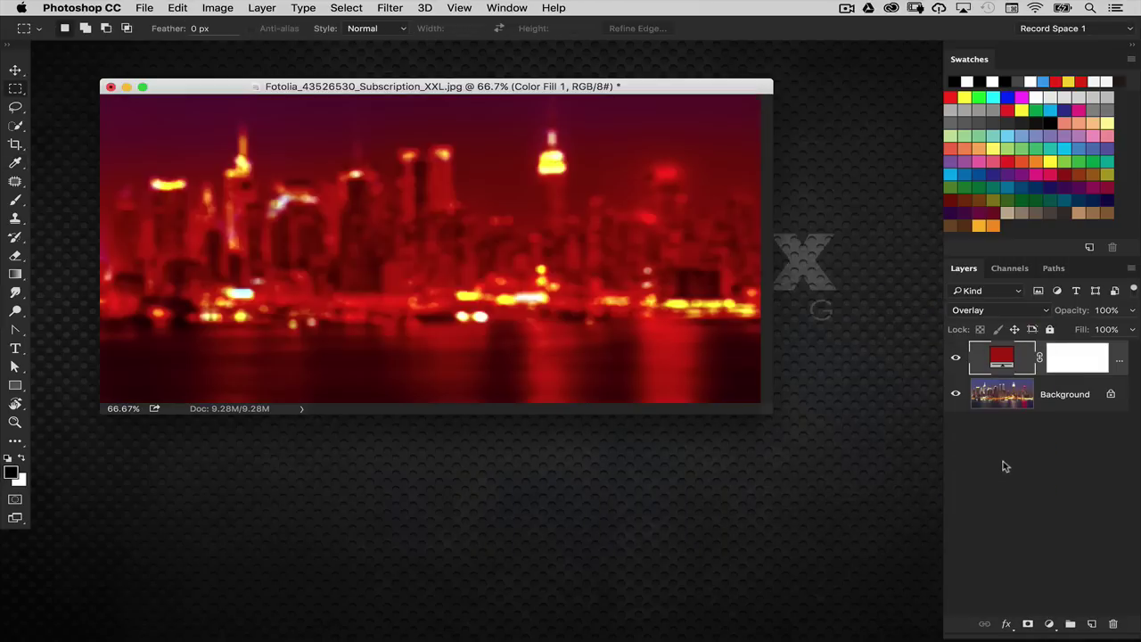
pyautogui.moveTo(661, 90); pyautogui.dragTo(661, 96)
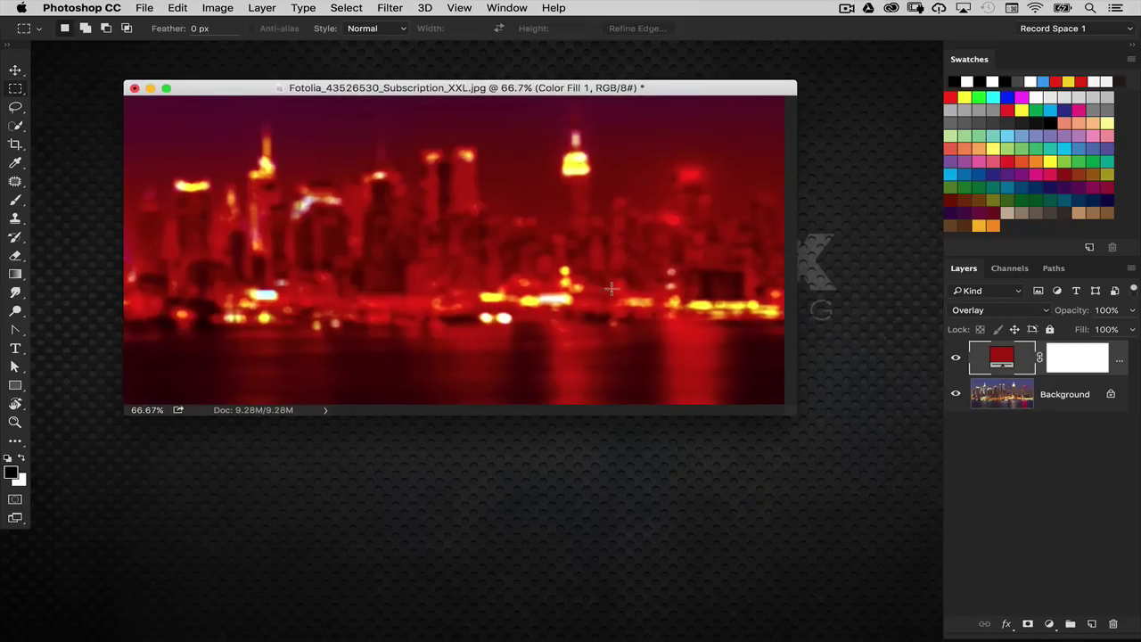
pyautogui.moveTo(793, 411); pyautogui.dragTo(825, 456)
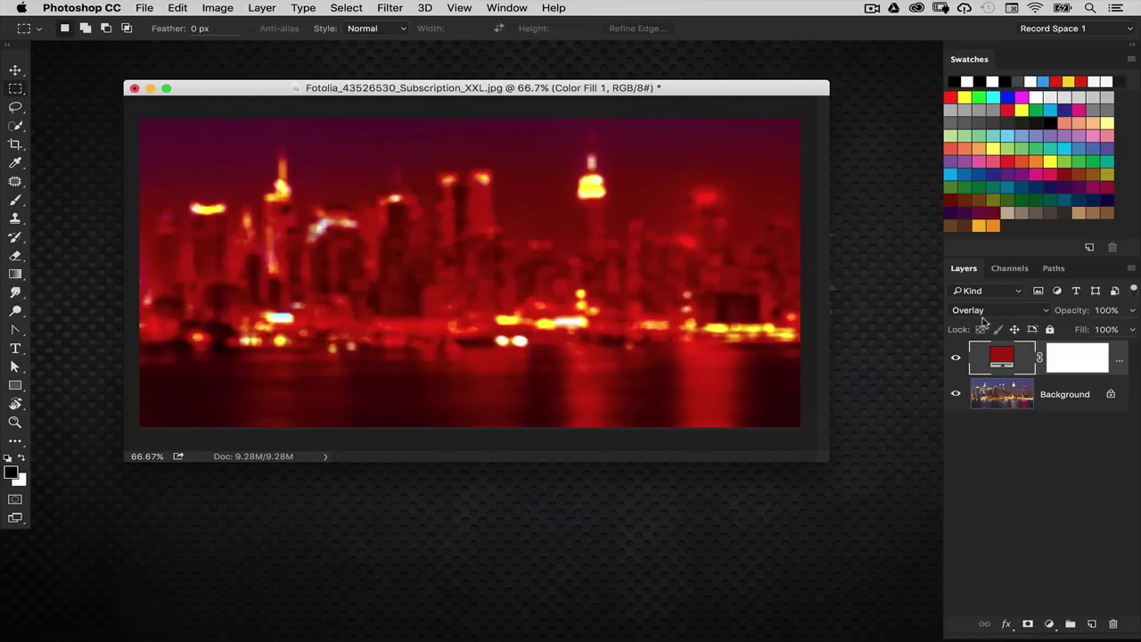
pyautogui.moveTo(1066, 310)
pyautogui.mouseDown()
pyautogui.moveTo(1047, 310)
pyautogui.moveTo(1080, 313)
pyautogui.mouseUp()
pyautogui.moveTo(753, 97); pyautogui.dragTo(768, 103)
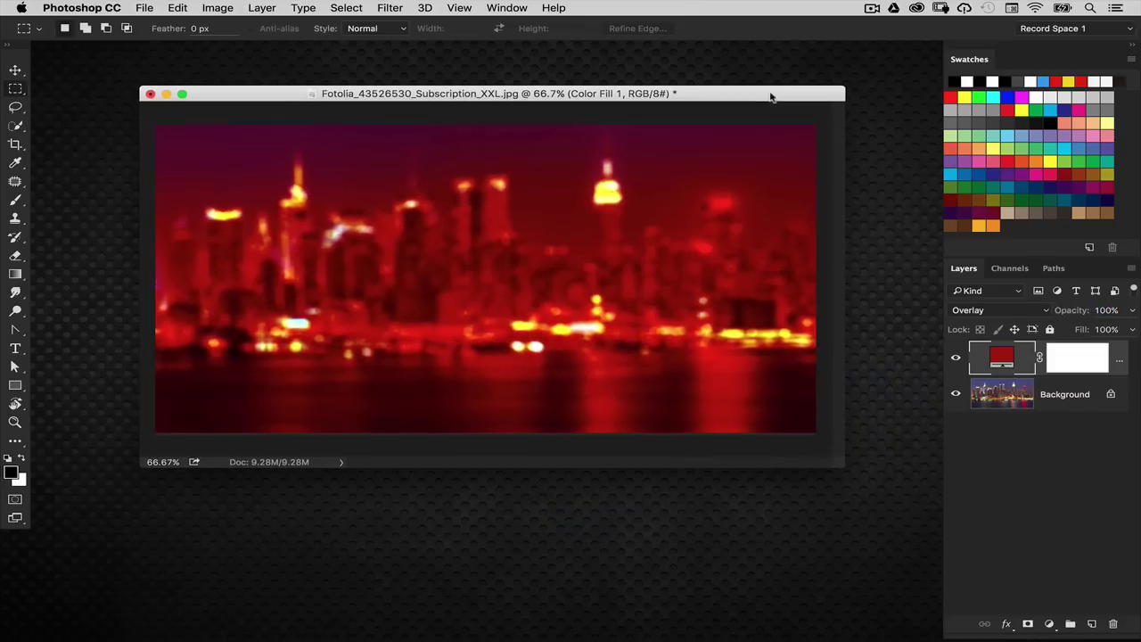
pyautogui.click(1006, 385)
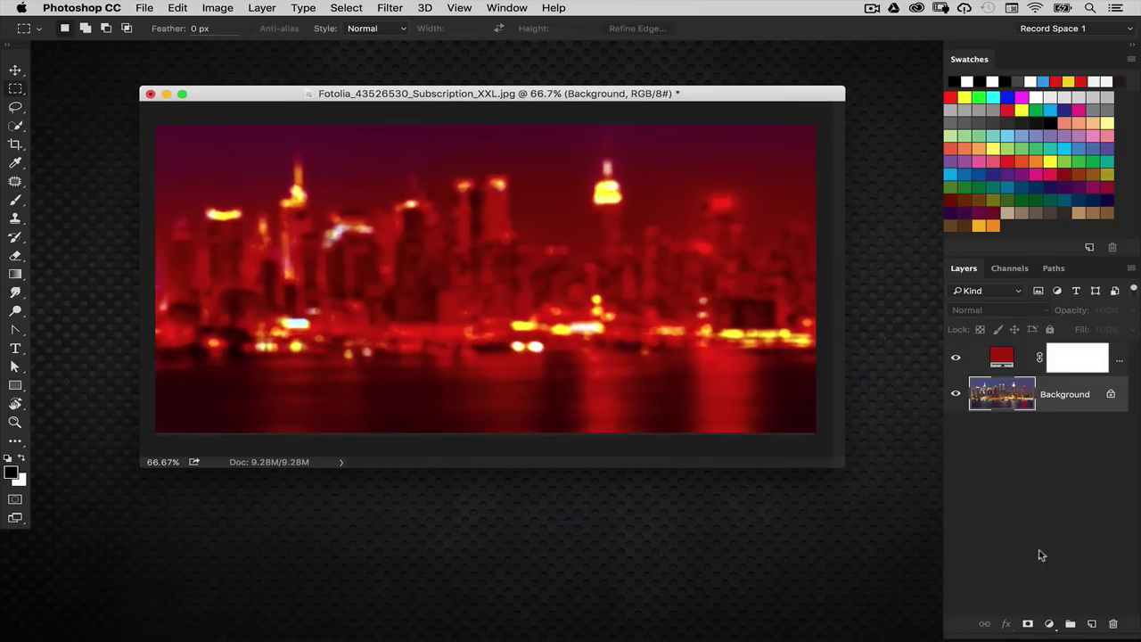
# Step: Add a Levels 1 adjustment above Background with output black raised to 49
pyautogui.click(1049, 624)
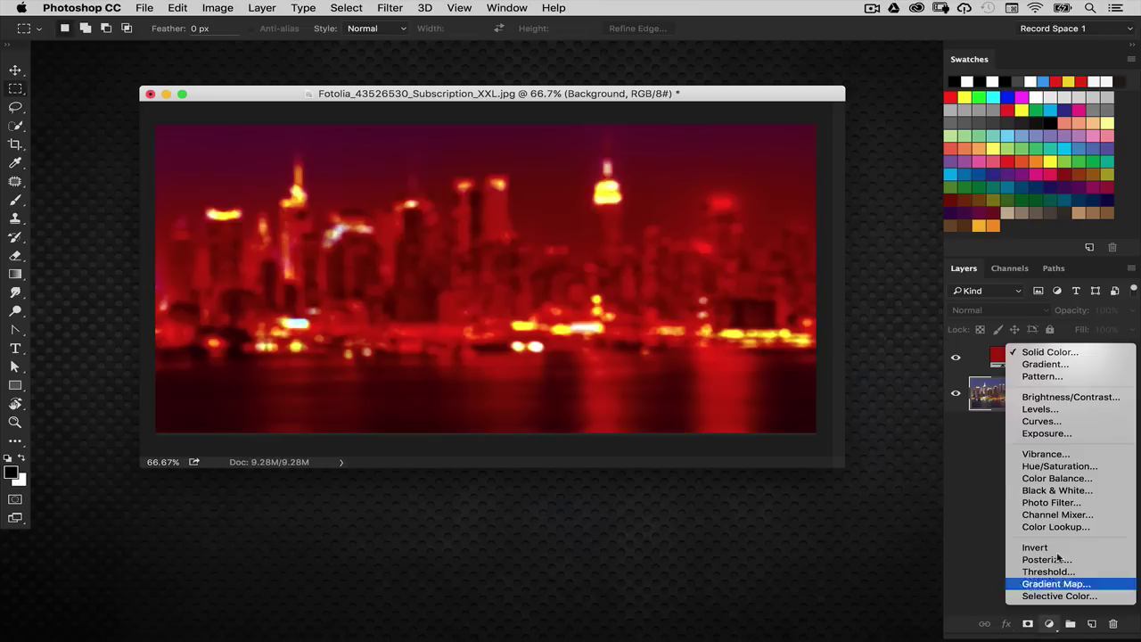
pyautogui.click(1056, 409)
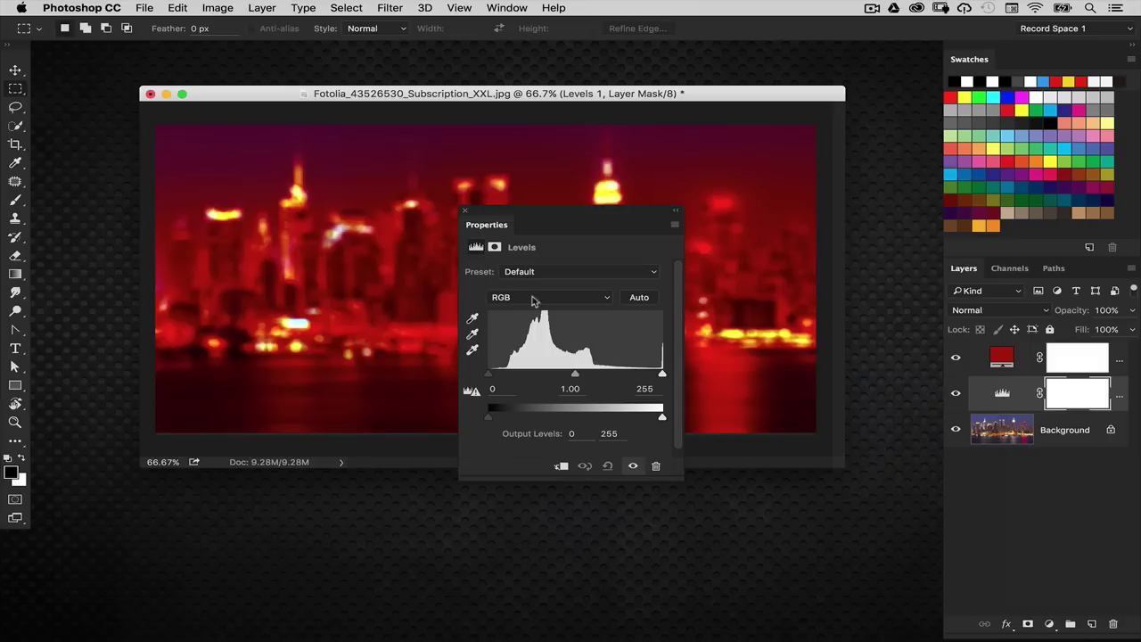
pyautogui.moveTo(538, 212); pyautogui.dragTo(699, 275)
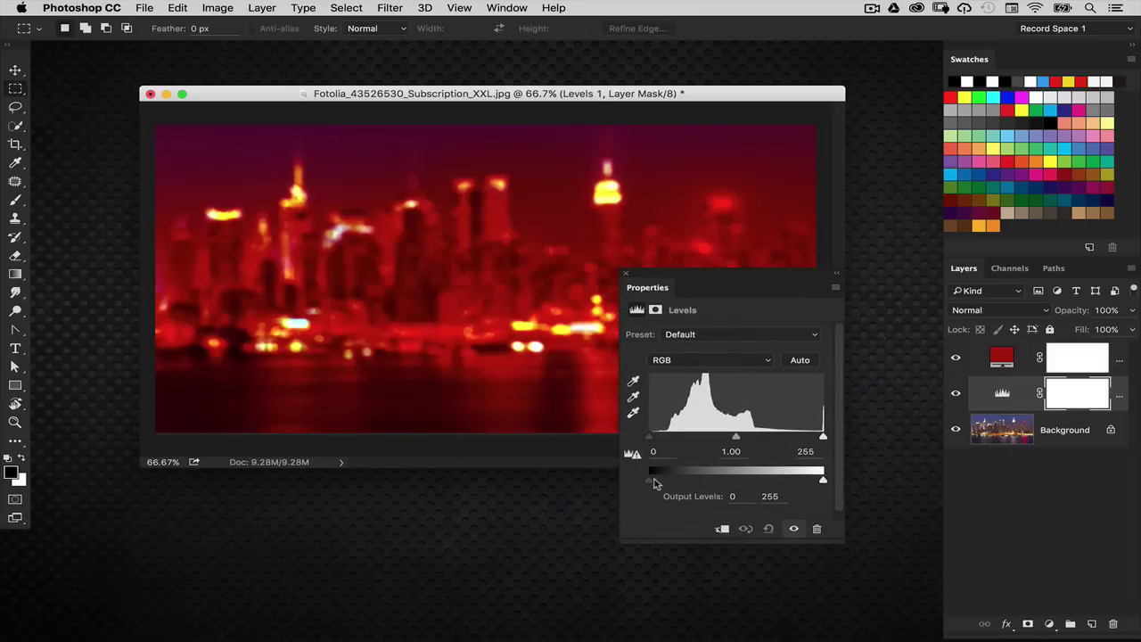
pyautogui.moveTo(651, 481); pyautogui.dragTo(688, 486)
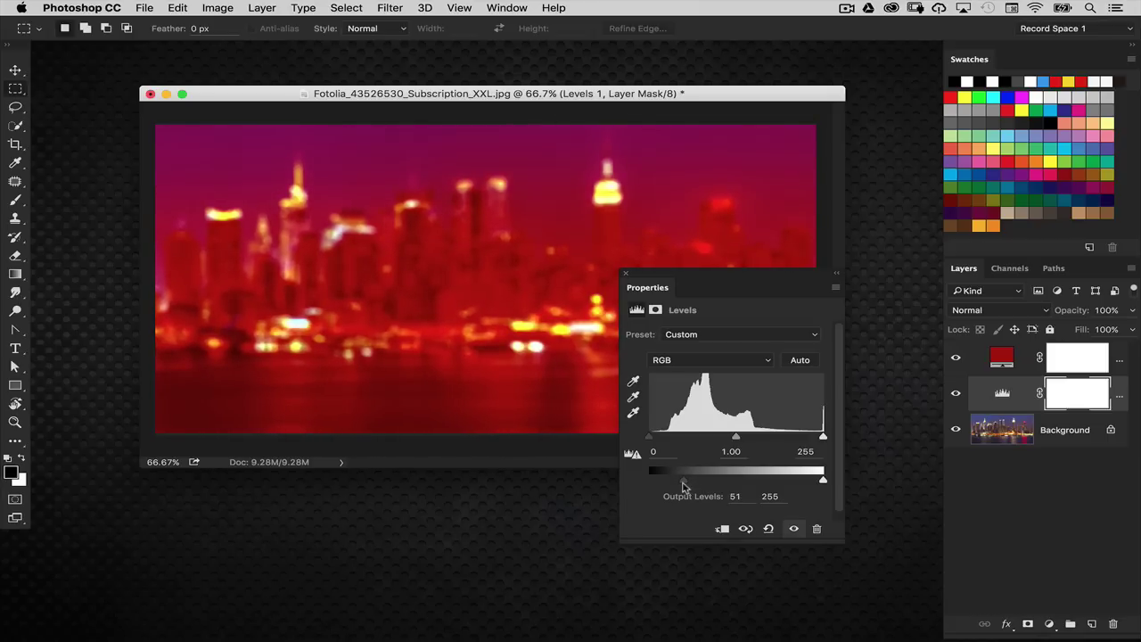
pyautogui.click(955, 392)
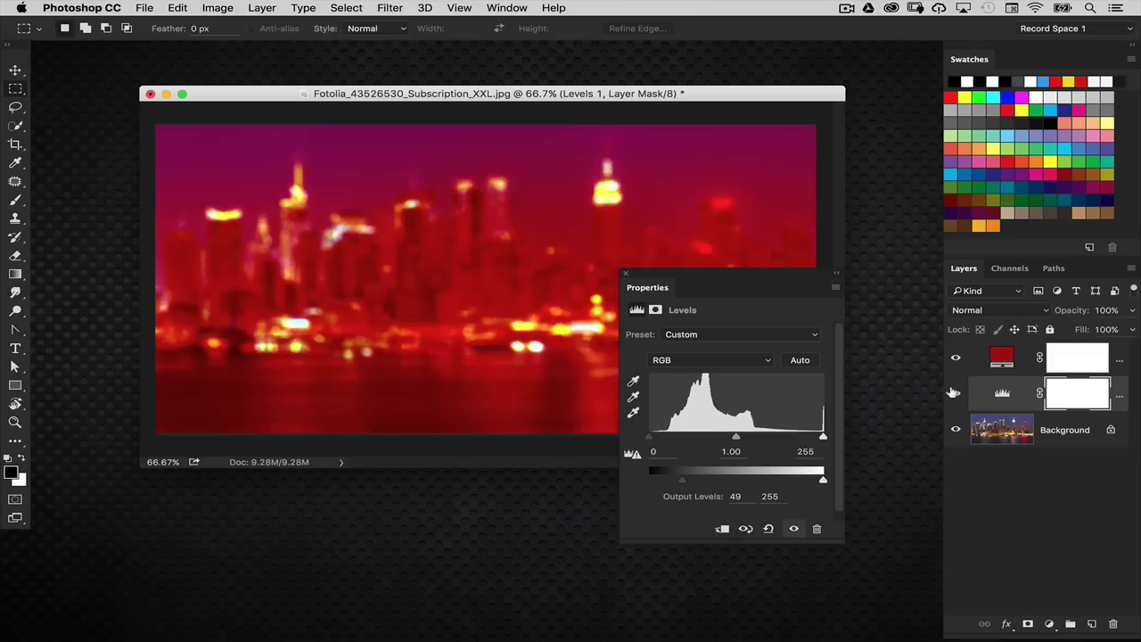
pyautogui.click(627, 274)
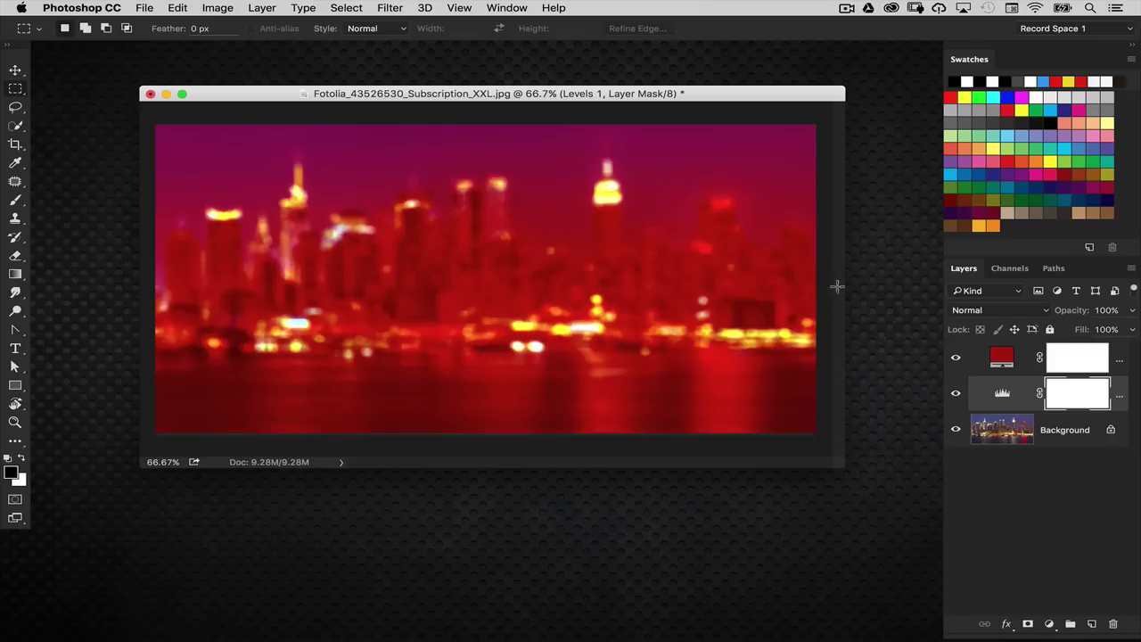
# Step: Select the Color Fill 1 layer, undoing an accidentally added empty layer
pyautogui.click(1011, 358)
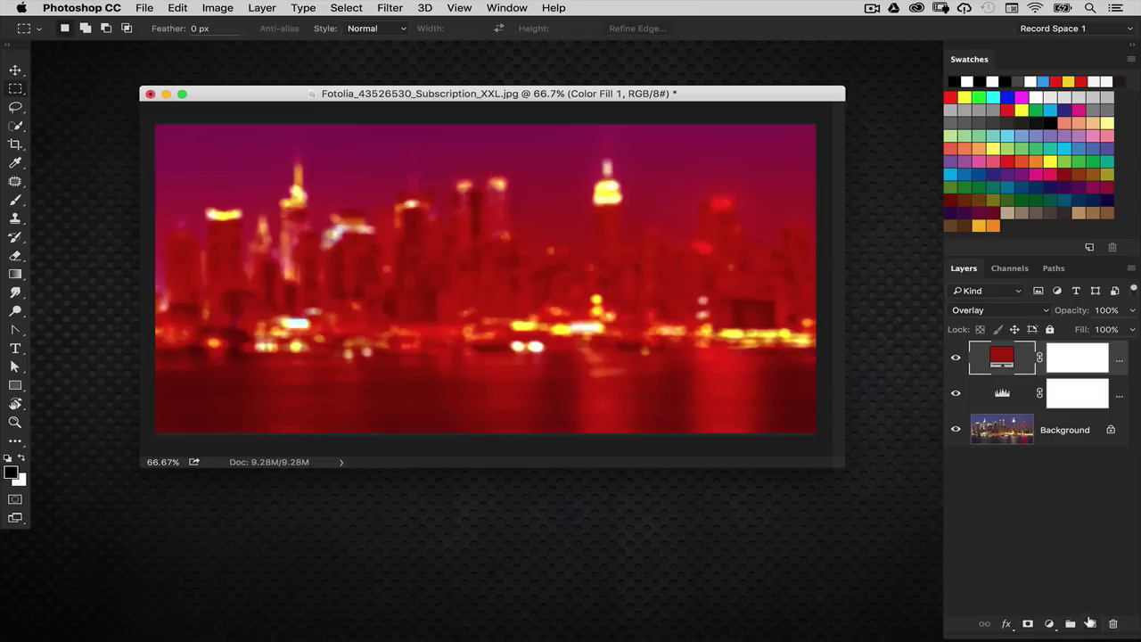
pyautogui.click(1091, 623)
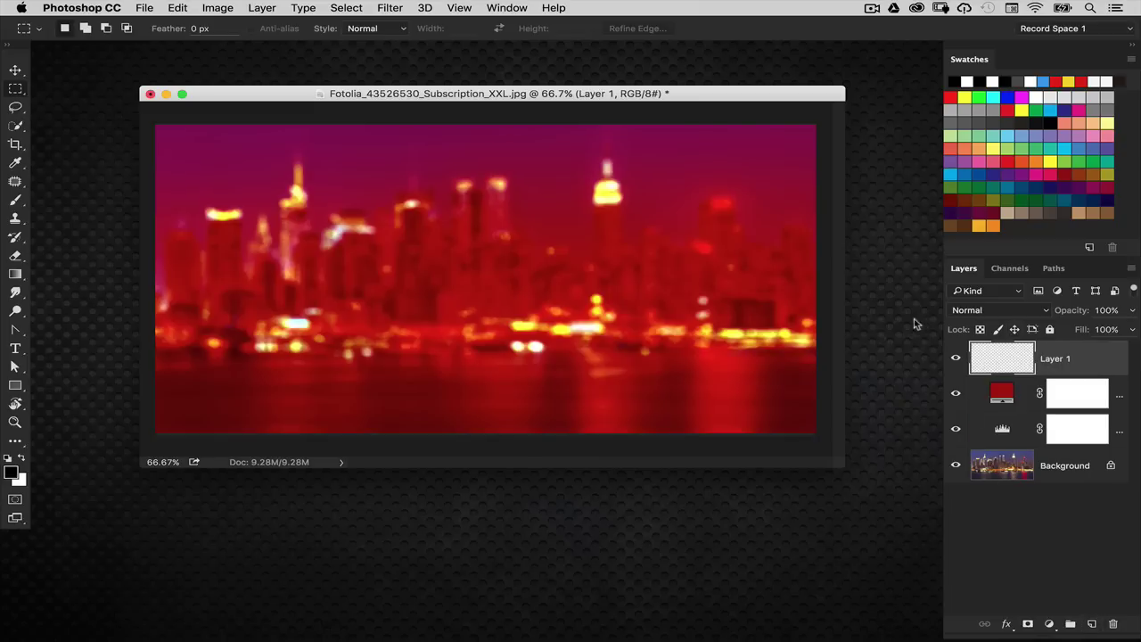
pyautogui.press('super+z')
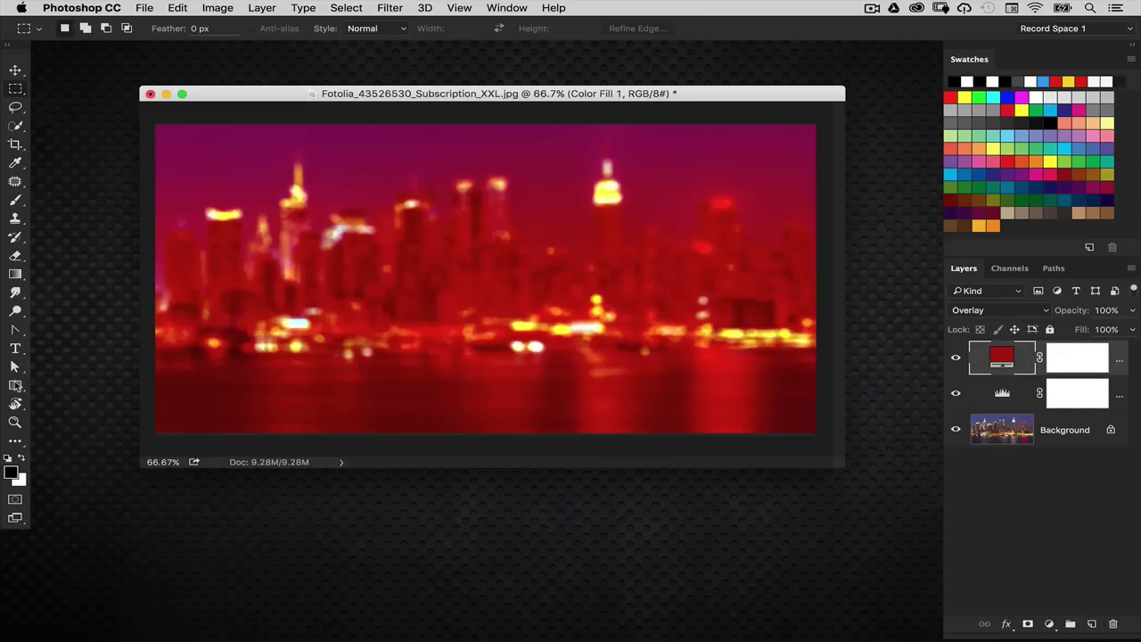
# Step: Choose the Rectangle Tool in Shape mode with a grey fill
pyautogui.moveTo(15, 385); pyautogui.dragTo(82, 379)
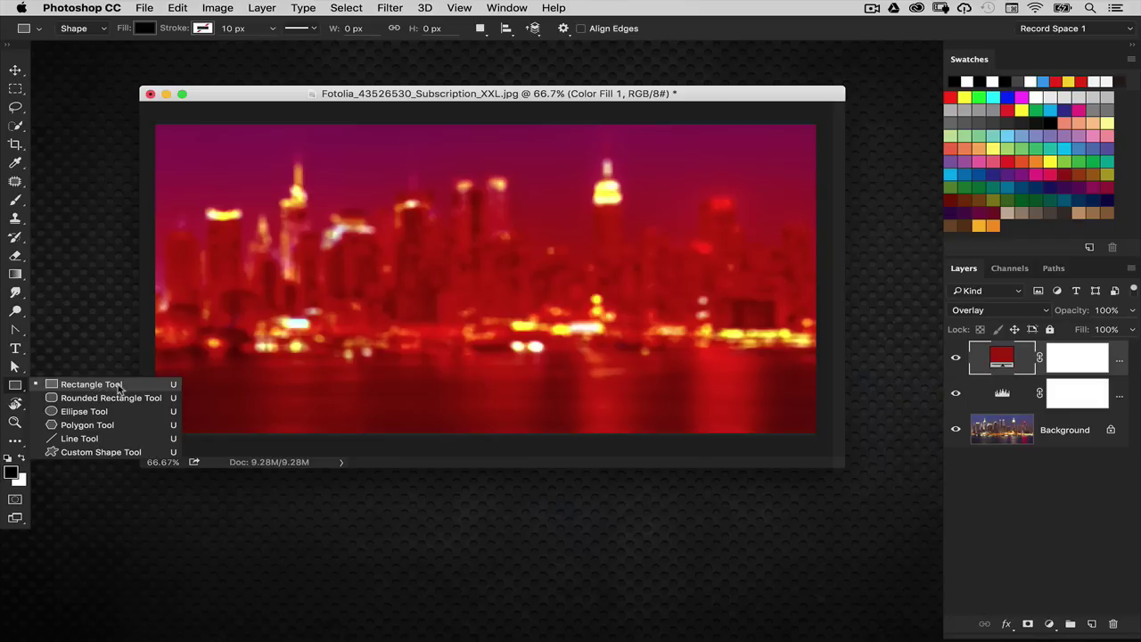
pyautogui.click(123, 384)
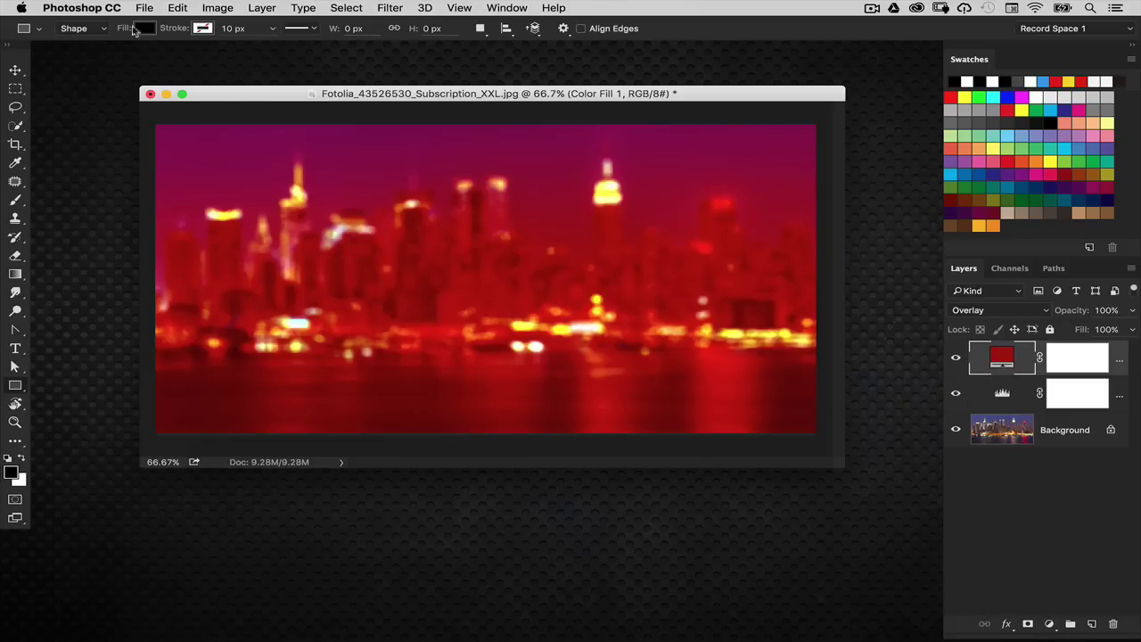
pyautogui.click(87, 28)
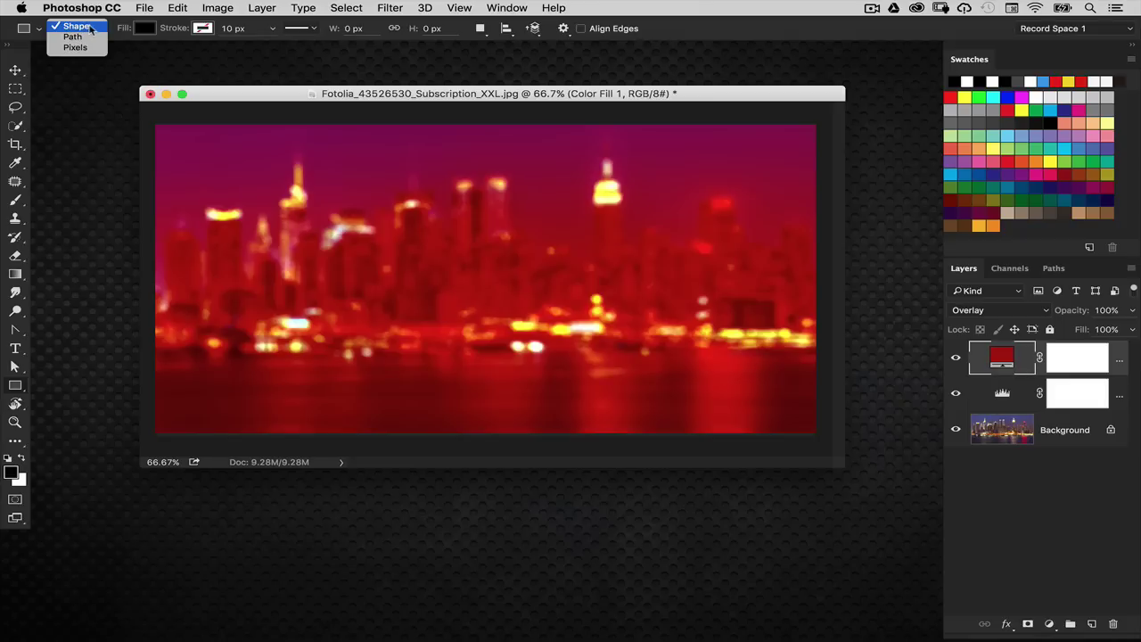
pyautogui.click(90, 29)
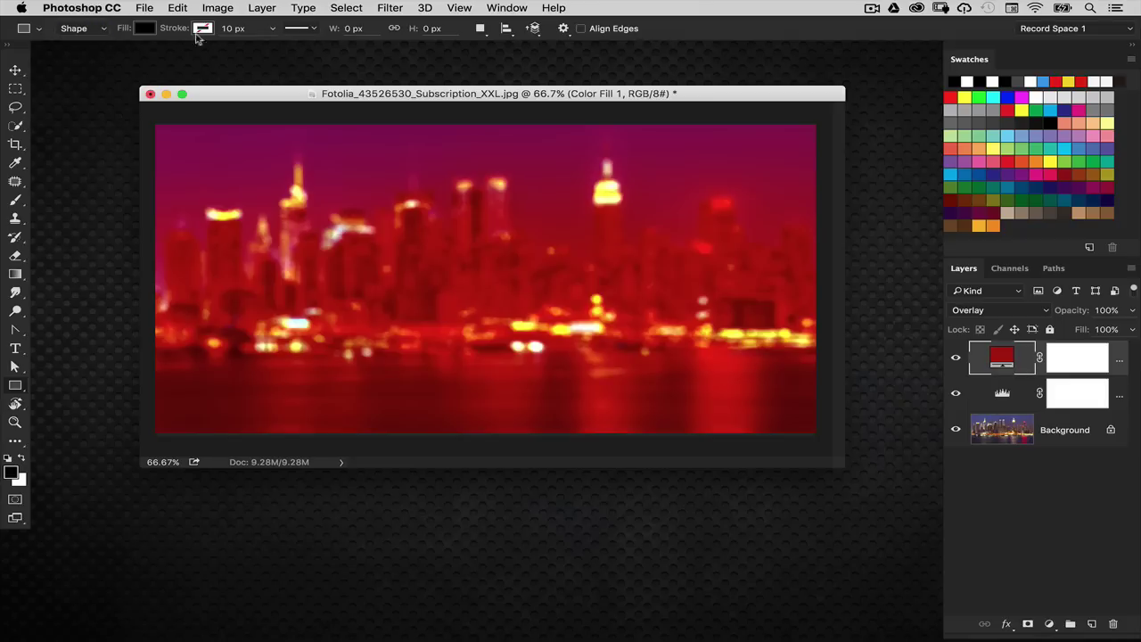
pyautogui.click(145, 29)
pyautogui.click(69, 135)
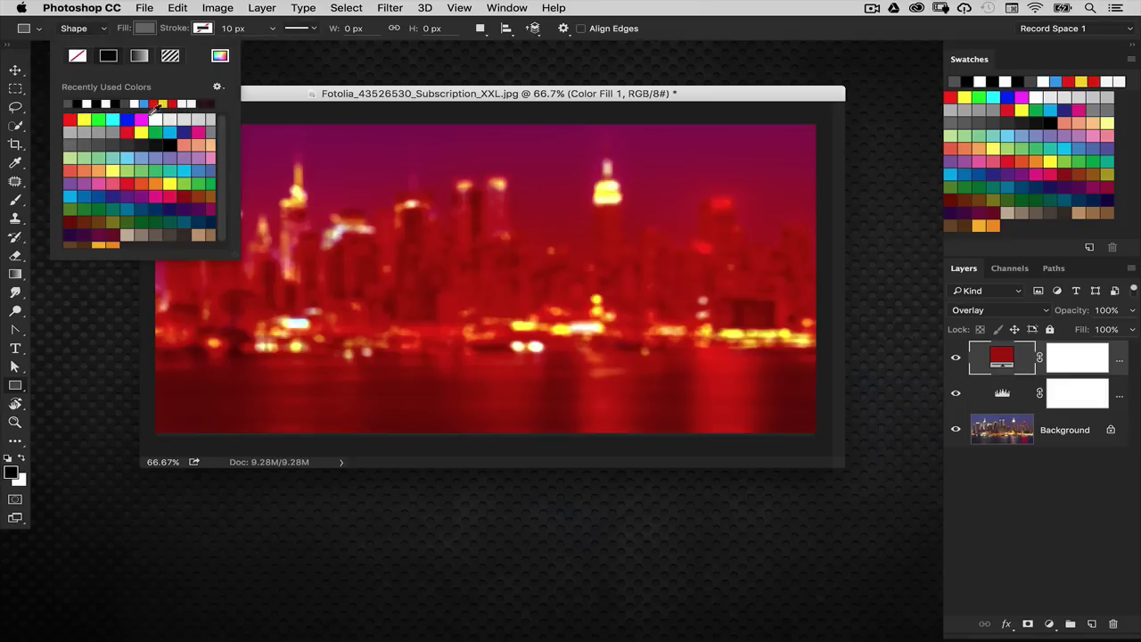
pyautogui.click(262, 96)
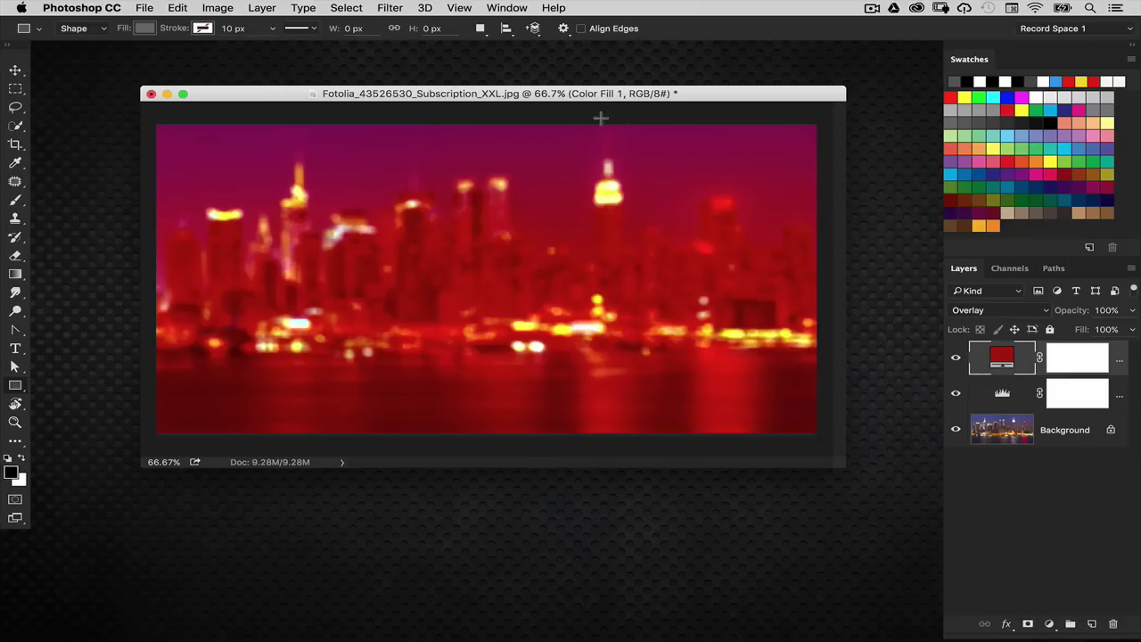
# Step: Draw a 610 × 1450 px grey rectangle over the skyline and move the Properties panel aside
pyautogui.moveTo(513, 112); pyautogui.dragTo(670, 453)
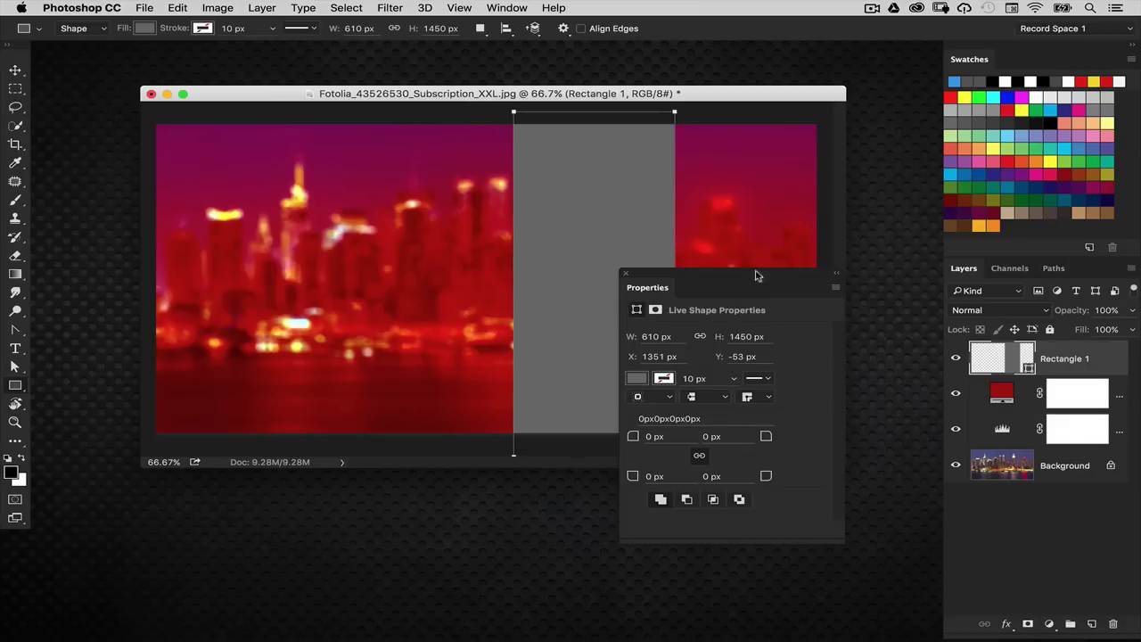
pyautogui.moveTo(748, 275); pyautogui.dragTo(814, 447)
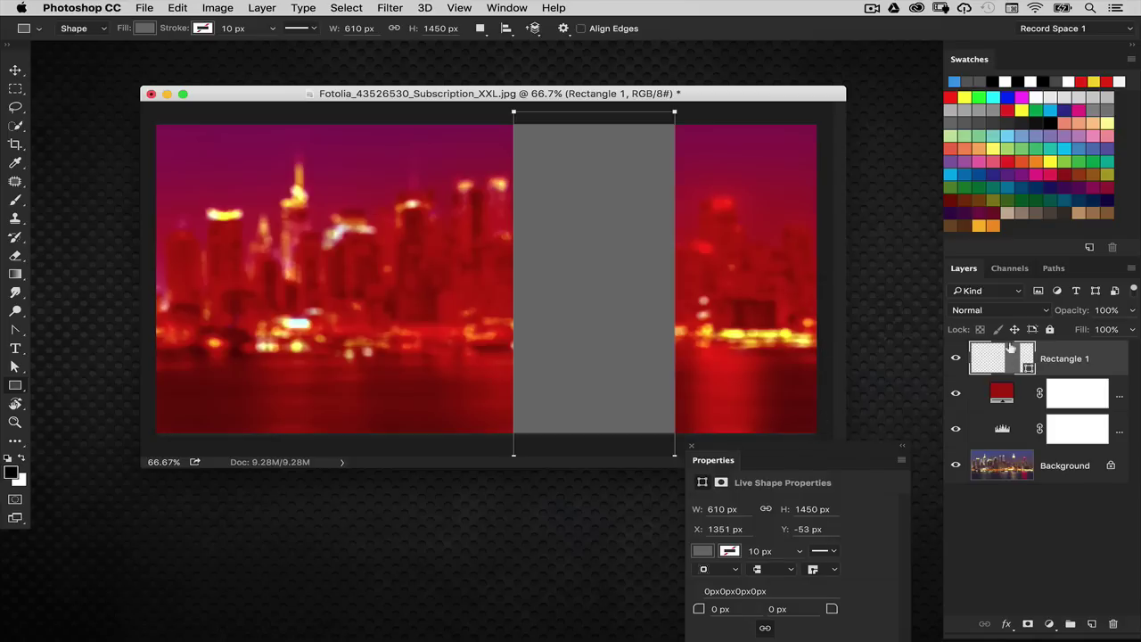
pyautogui.moveTo(868, 462); pyautogui.dragTo(828, 517)
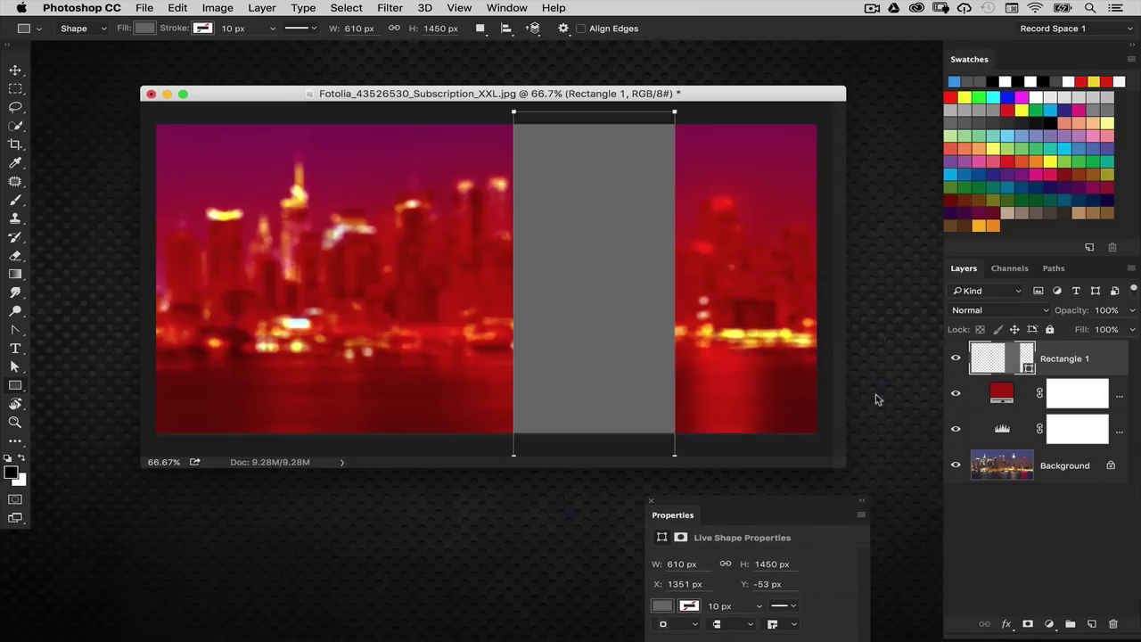
# Step: Give Rectangle 1 a Pattern Overlay using the New York 1 skyline pattern
pyautogui.doubleClick(1112, 358)
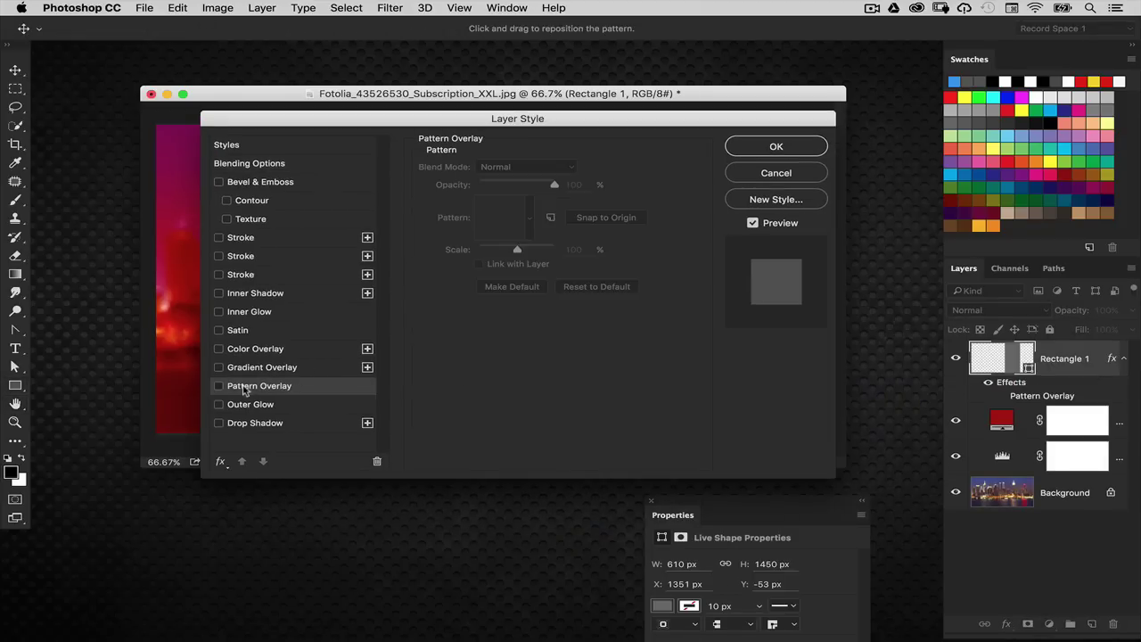
pyautogui.click(245, 389)
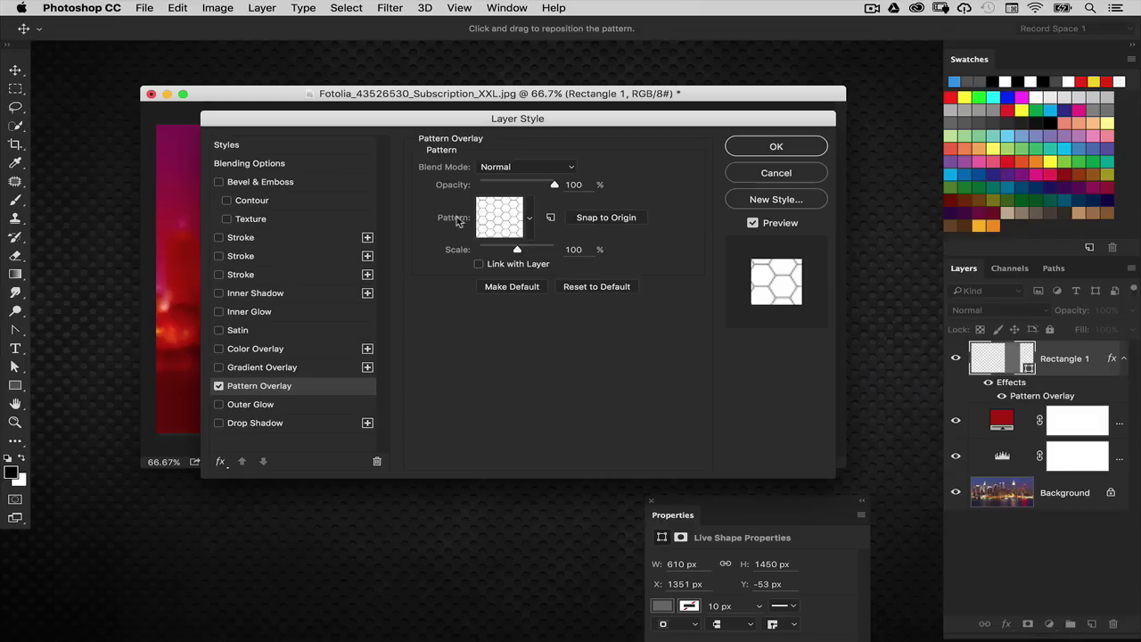
pyautogui.click(530, 219)
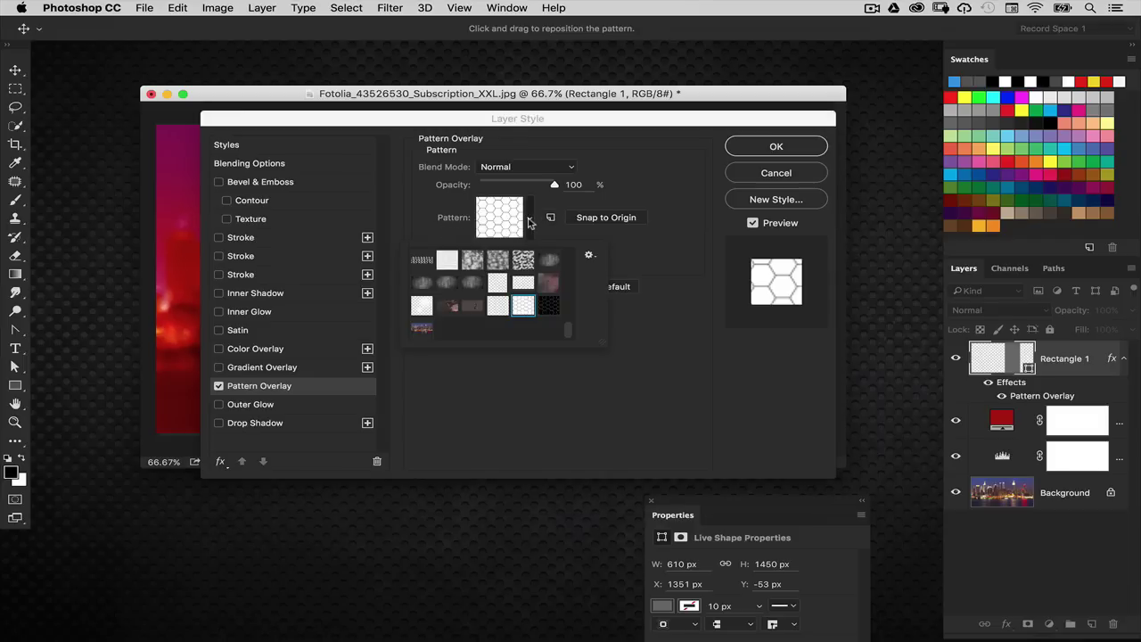
pyautogui.click(422, 329)
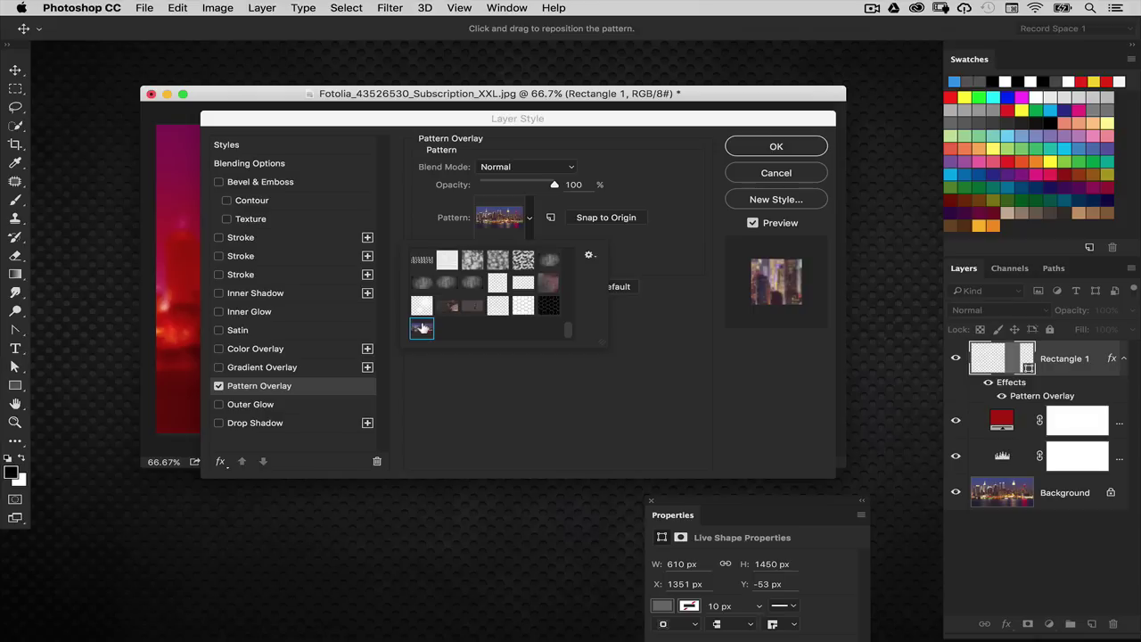
pyautogui.click(427, 190)
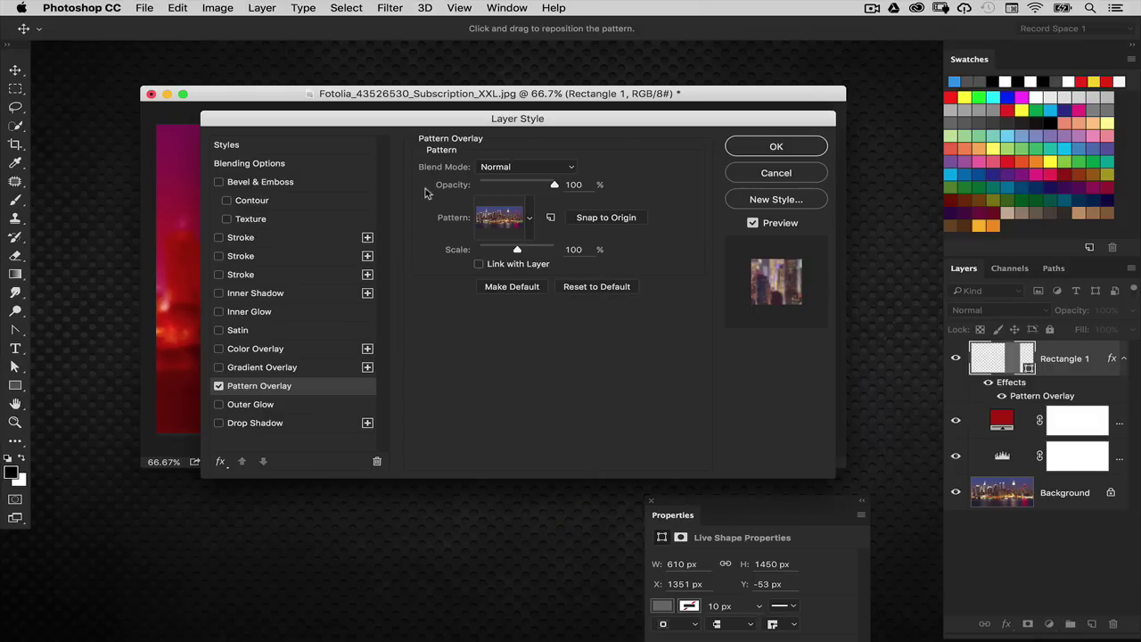
# Step: Drag the skyline pattern within the rectangle, then snap it back to origin
pyautogui.moveTo(617, 123); pyautogui.dragTo(257, 247)
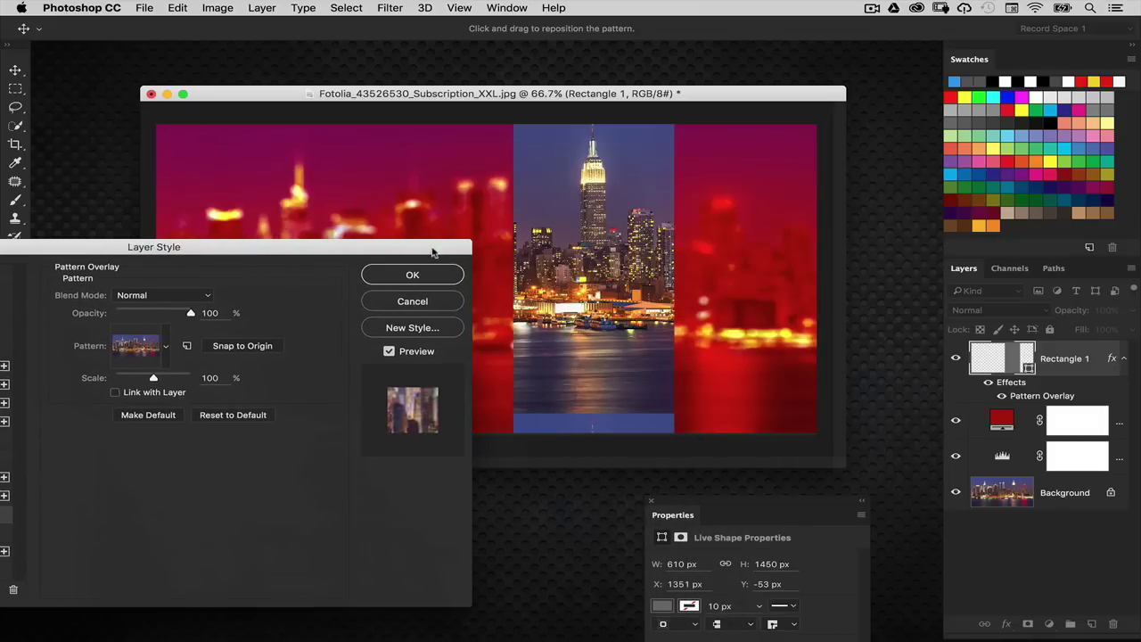
pyautogui.moveTo(433, 250); pyautogui.dragTo(455, 187)
pyautogui.moveTo(620, 228)
pyautogui.mouseDown()
pyautogui.moveTo(671, 411)
pyautogui.moveTo(660, 258)
pyautogui.moveTo(628, 268)
pyautogui.moveTo(624, 231)
pyautogui.mouseUp()
pyautogui.moveTo(437, 188); pyautogui.dragTo(476, 160)
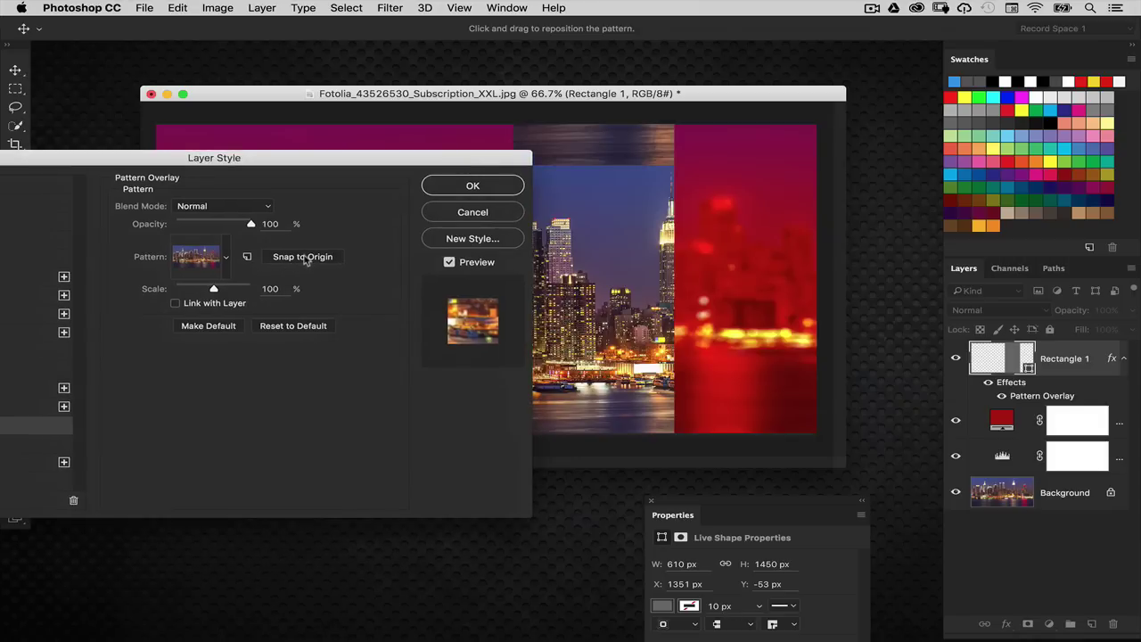
pyautogui.click(305, 258)
pyautogui.moveTo(411, 161); pyautogui.dragTo(576, 198)
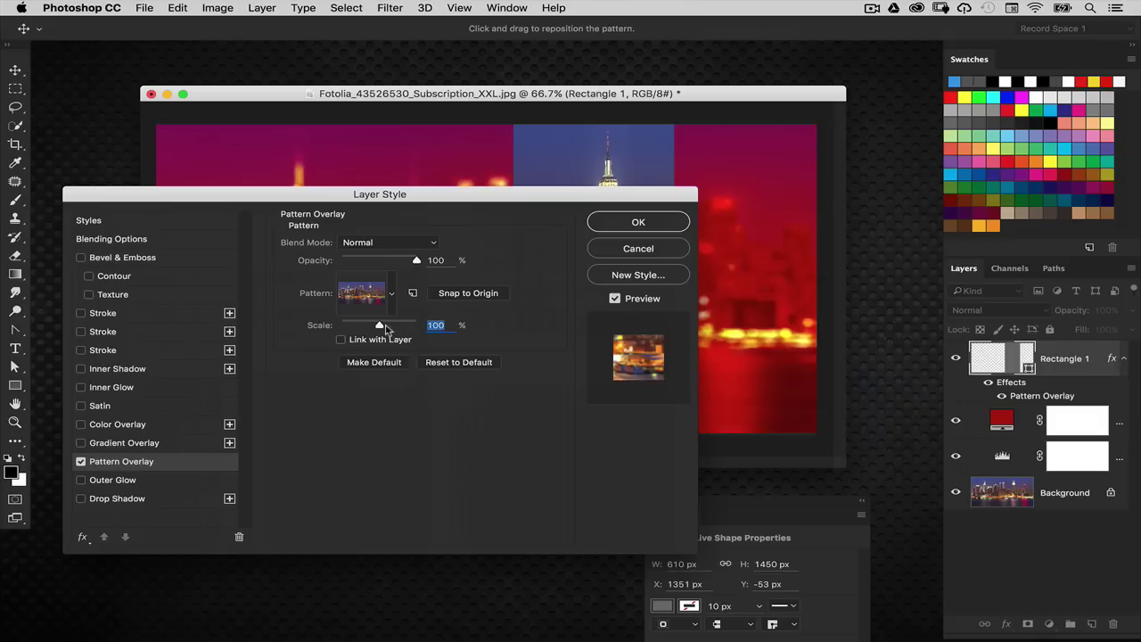
# Step: Scale the skyline pattern overlay to 103% and drag it to centre the lit tower in the rectangle
pyautogui.write('103')
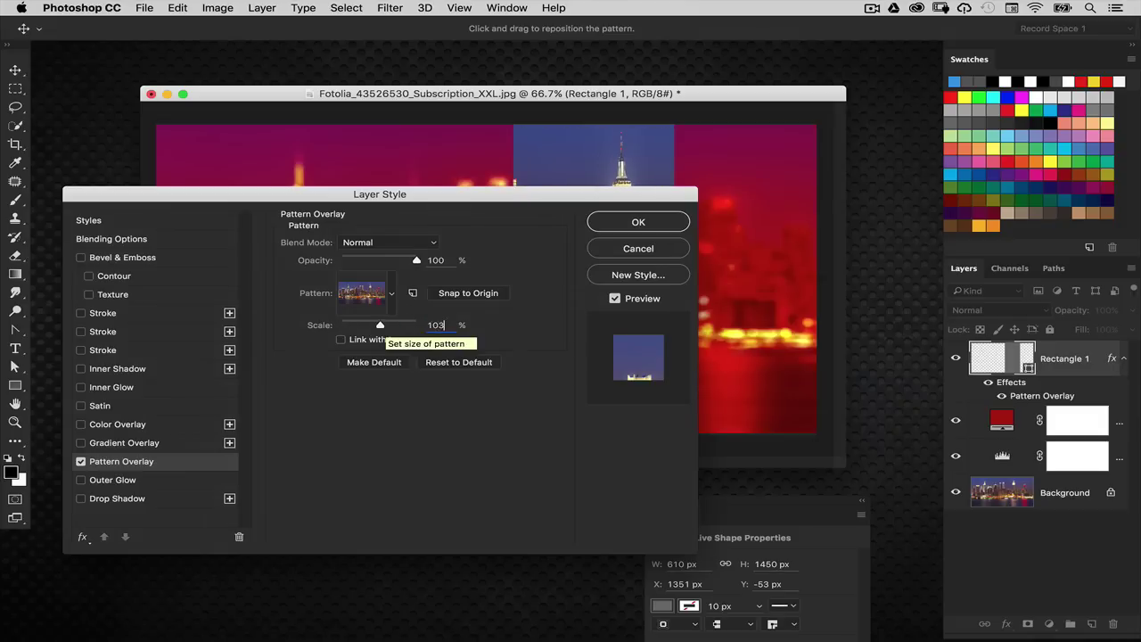
pyautogui.moveTo(538, 200); pyautogui.dragTo(476, 442)
pyautogui.moveTo(617, 331); pyautogui.dragTo(582, 333)
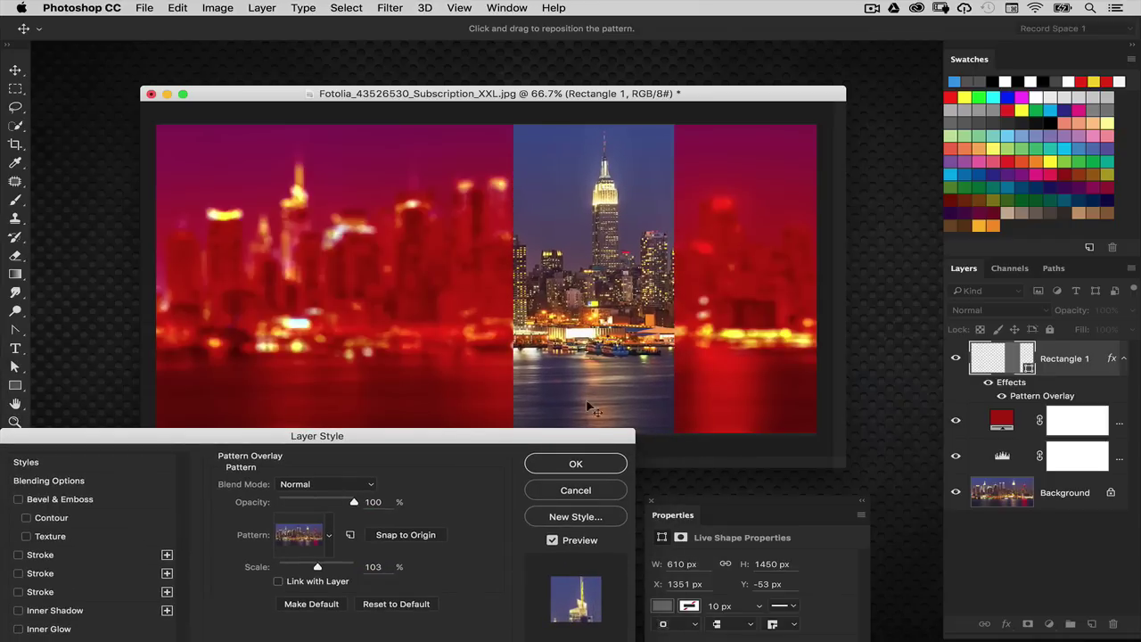
pyautogui.moveTo(565, 435); pyautogui.dragTo(668, 201)
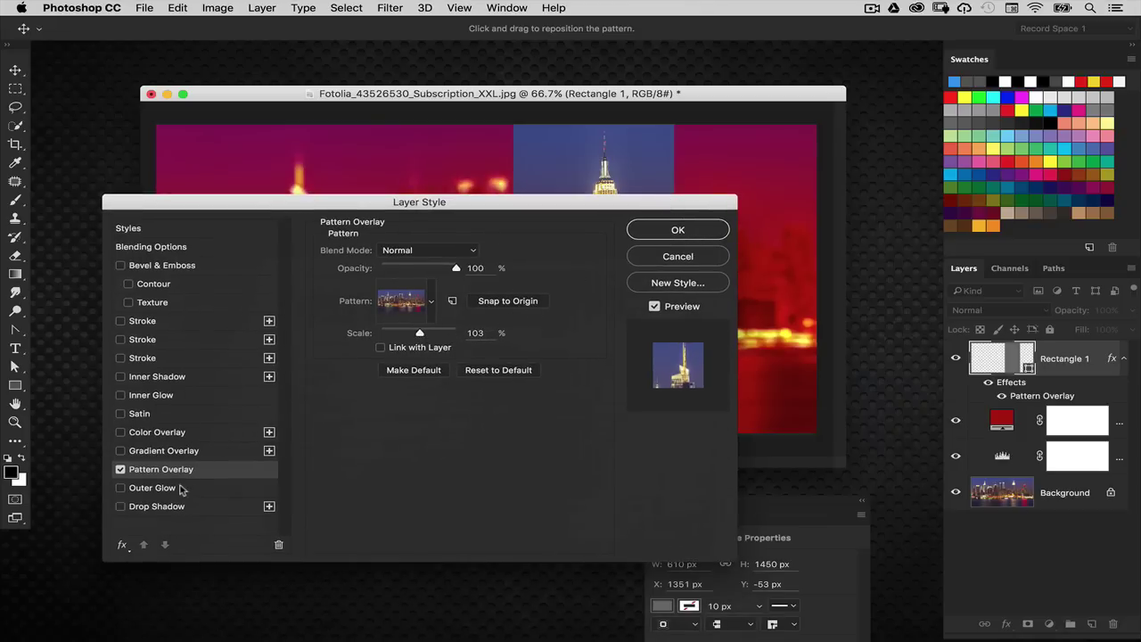
# Step: Enable Inner Glow on Rectangle 1 in place of Inner Shadow
pyautogui.moveTo(437, 205); pyautogui.dragTo(477, 198)
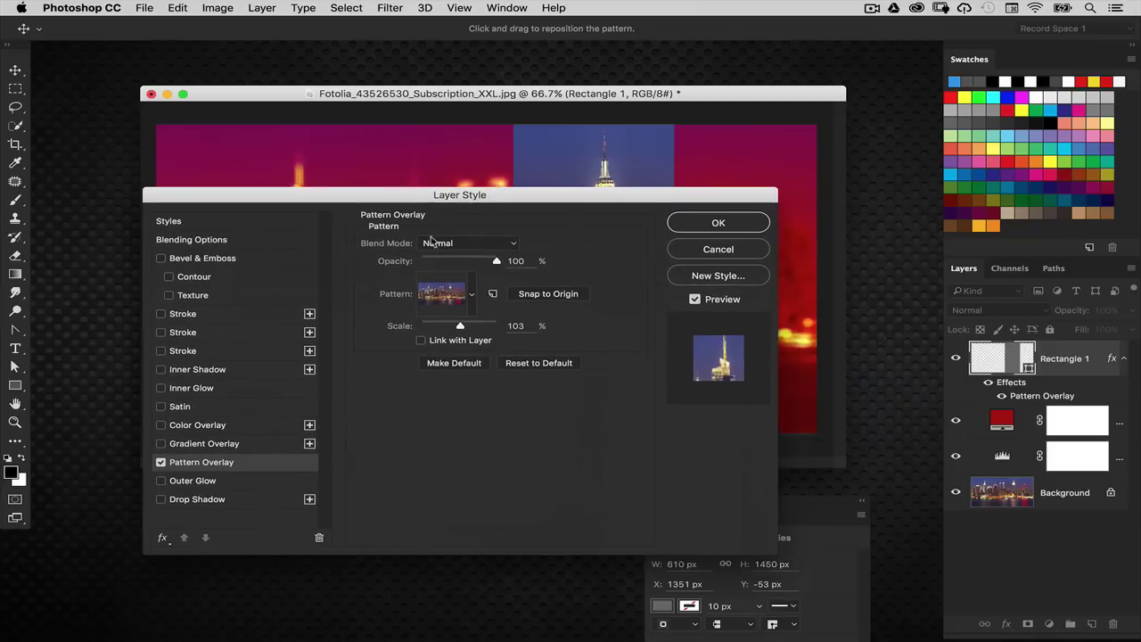
pyautogui.click(194, 371)
pyautogui.moveTo(427, 203); pyautogui.dragTo(425, 238)
pyautogui.click(158, 405)
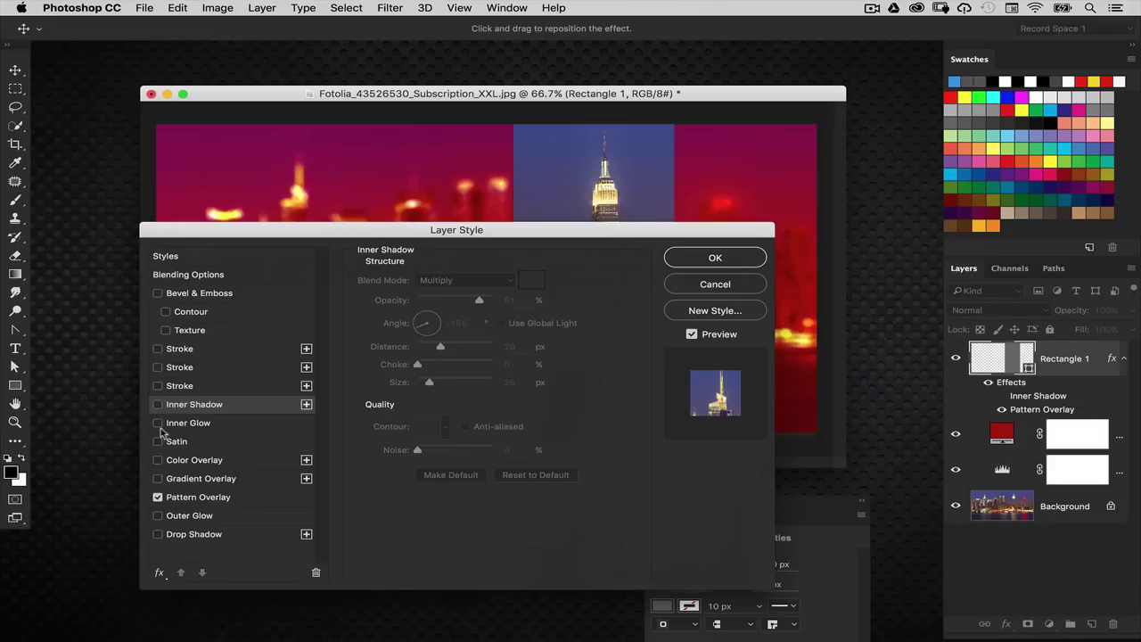
pyautogui.click(158, 425)
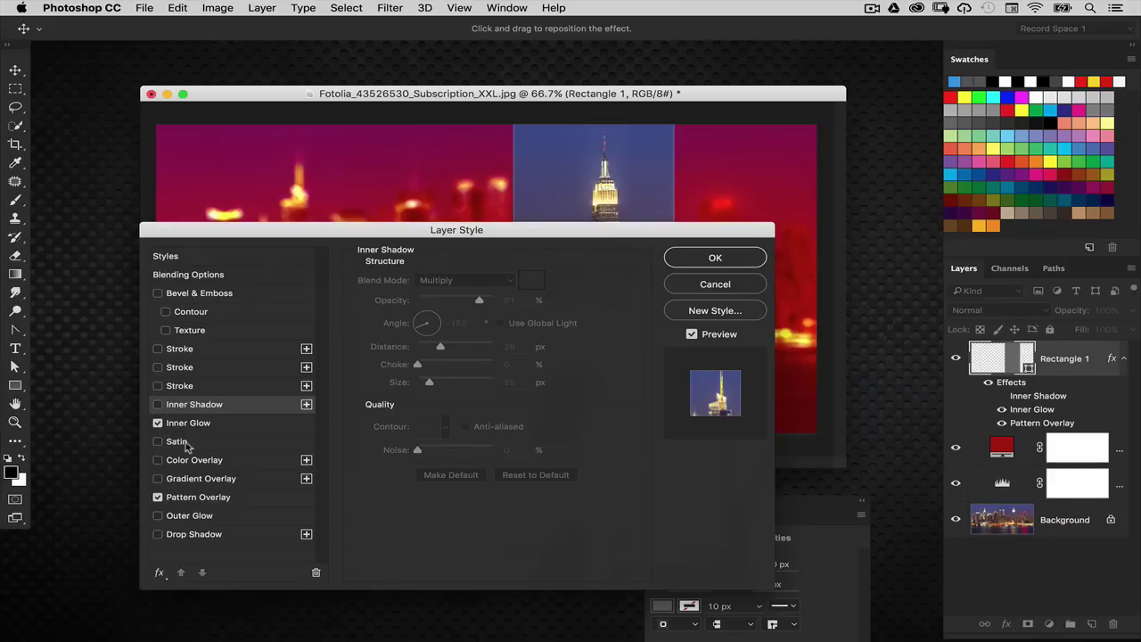
pyautogui.click(200, 424)
pyautogui.moveTo(355, 229); pyautogui.dragTo(323, 325)
# Step: Make the inner glow black with Multiply blend mode, 35% opacity and 35 px size
pyautogui.click(362, 432)
pyautogui.click(486, 419)
pyautogui.moveTo(486, 419); pyautogui.dragTo(487, 453)
pyautogui.click(847, 264)
pyautogui.click(446, 375)
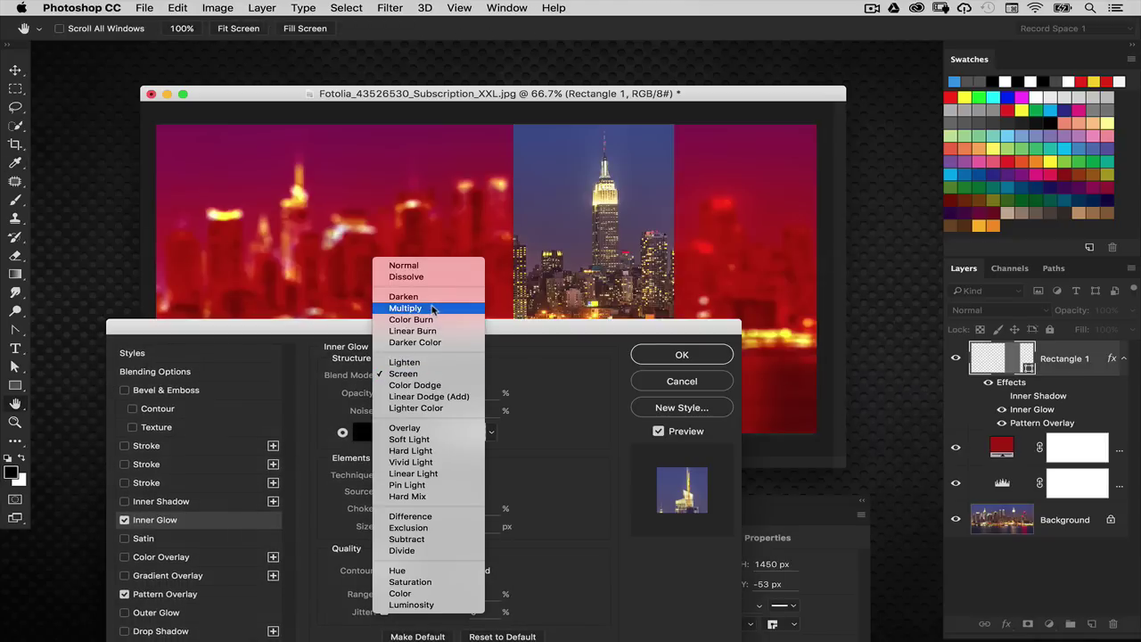
pyautogui.click(435, 308)
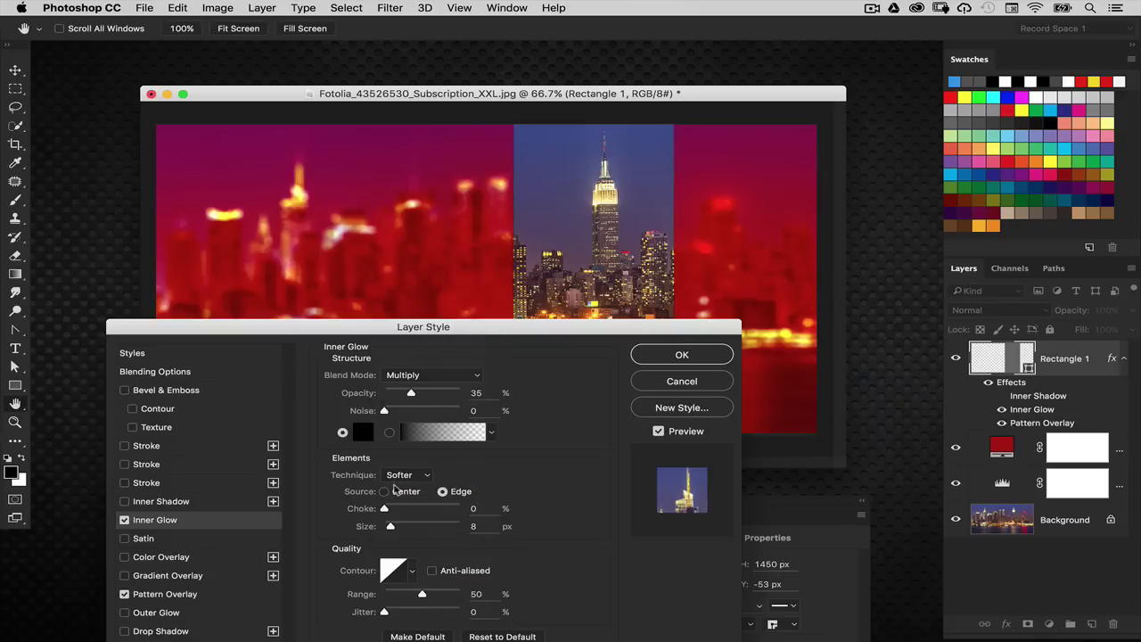
pyautogui.moveTo(393, 528); pyautogui.dragTo(398, 529)
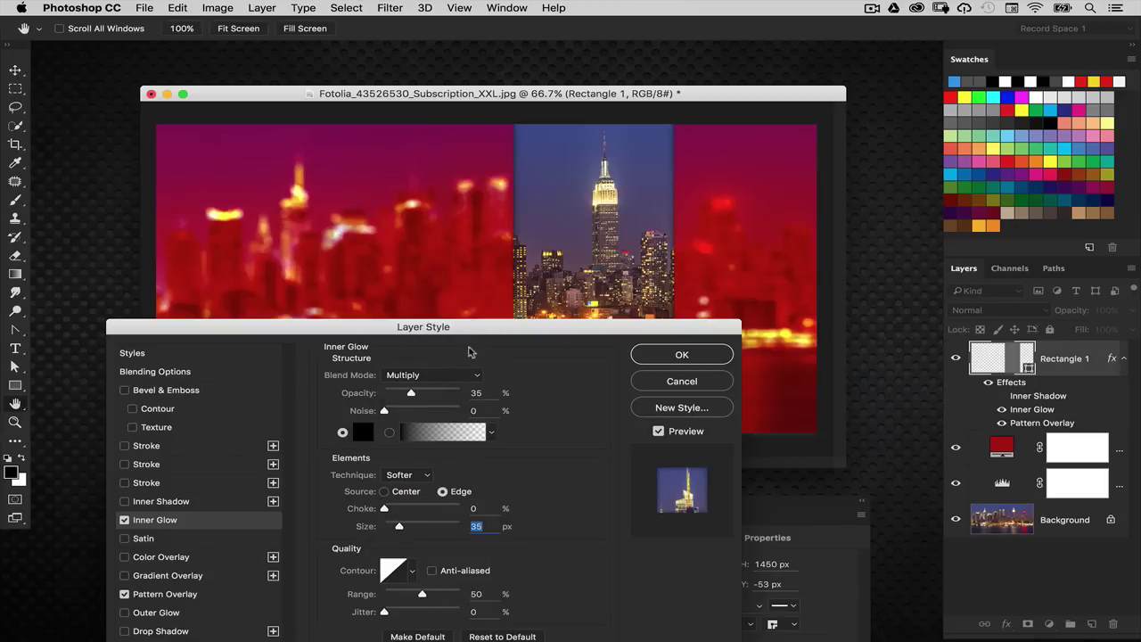
pyautogui.moveTo(467, 348); pyautogui.dragTo(450, 165)
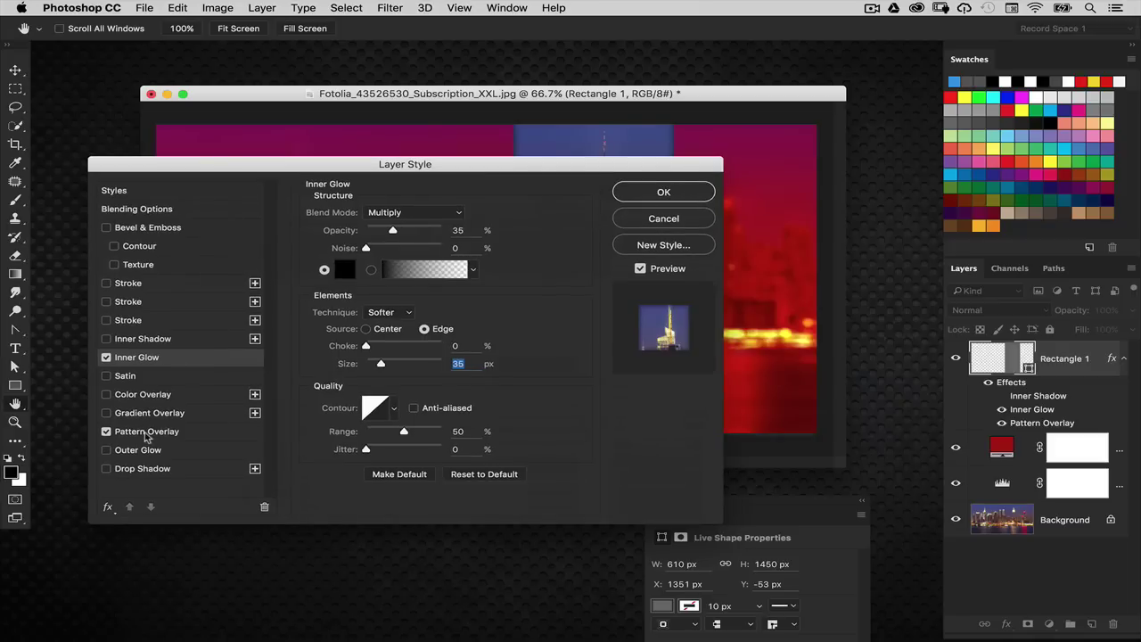
# Step: Confirm the Pattern Overlay still uses the city image, then apply the layer styles
pyautogui.click(192, 436)
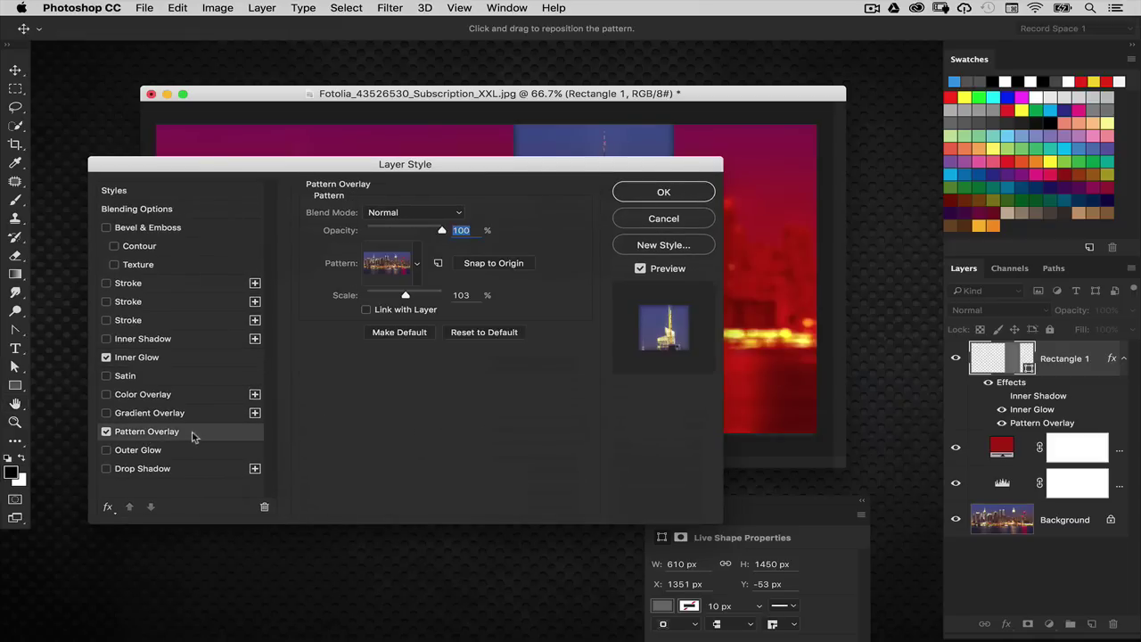
pyautogui.click(417, 276)
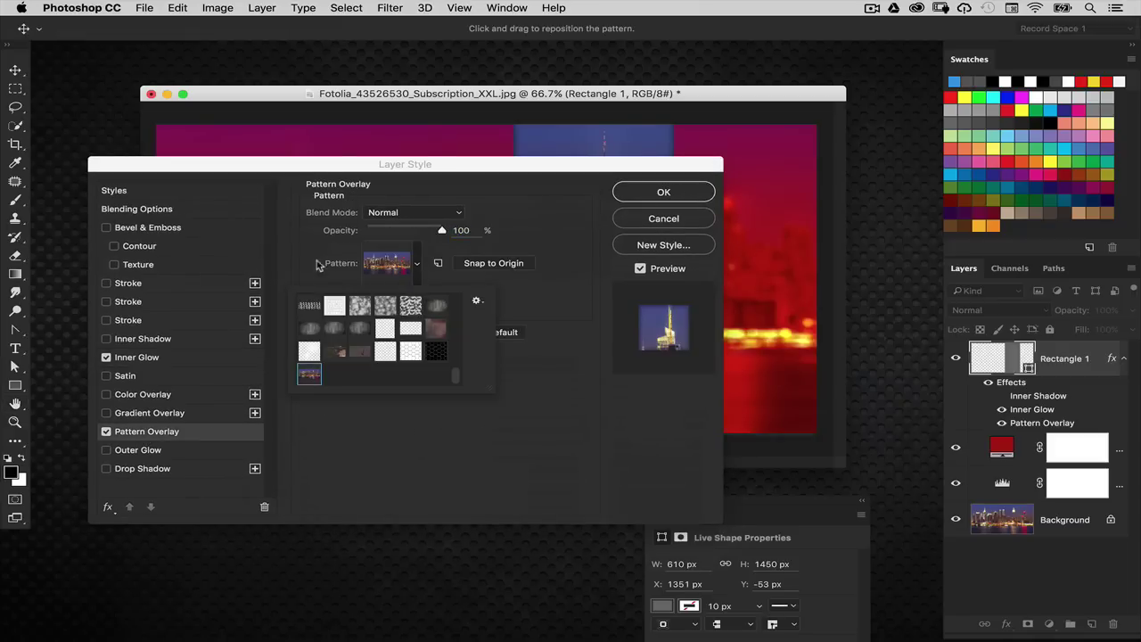
pyautogui.doubleClick(319, 365)
pyautogui.click(158, 360)
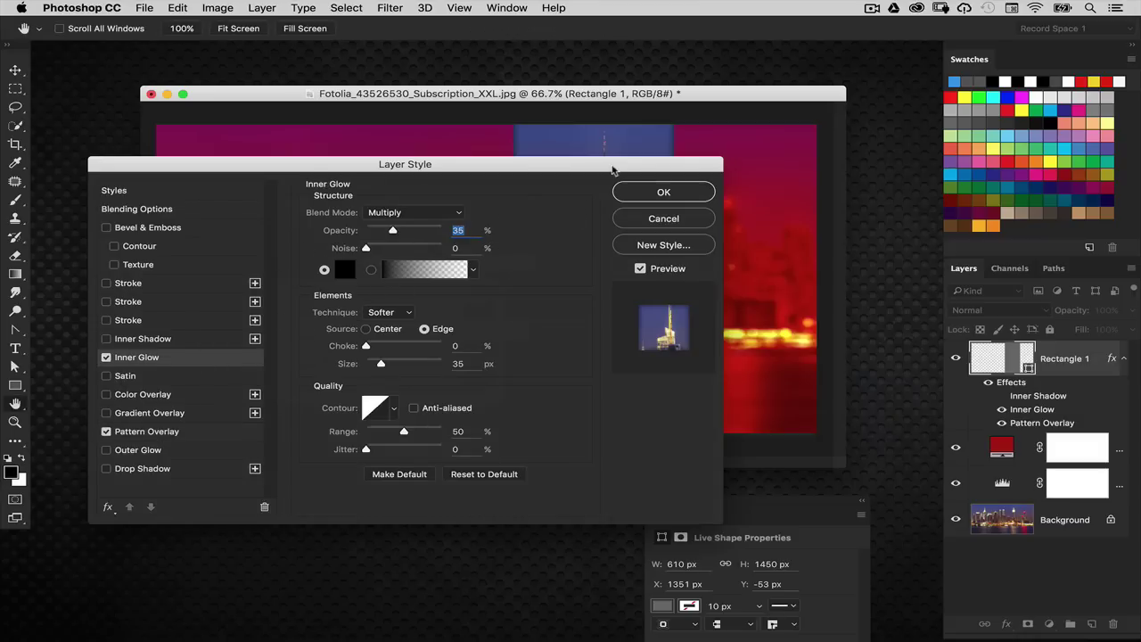
pyautogui.click(685, 194)
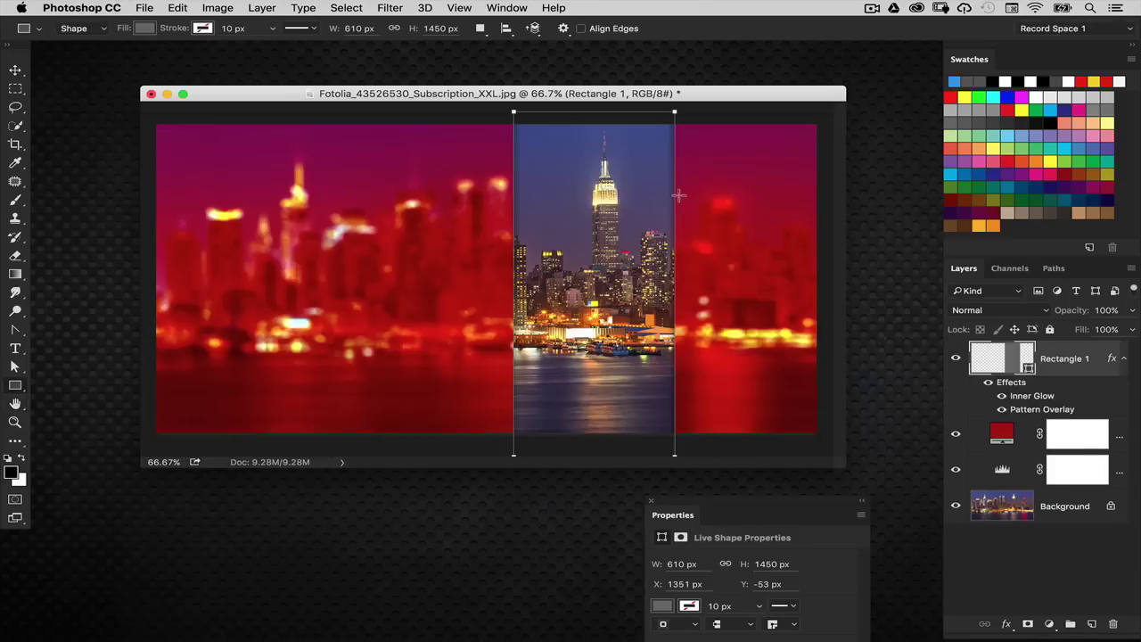
# Step: Move the sharp skyline strip about 432 px left to X 945 px with the Move tool
pyautogui.click(15, 71)
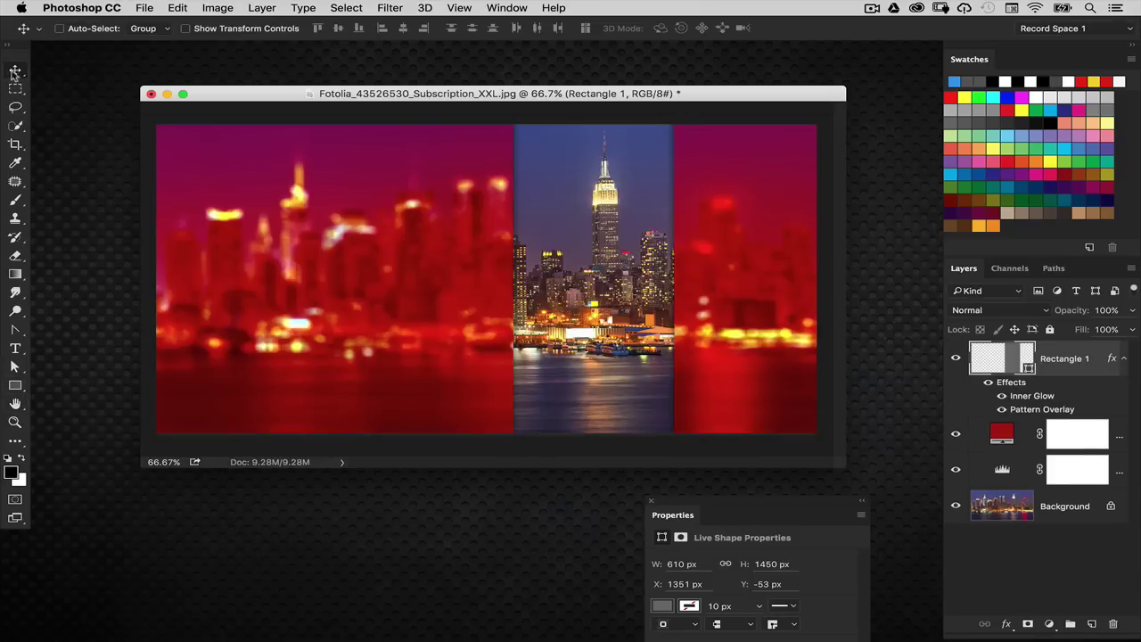
pyautogui.moveTo(581, 280); pyautogui.dragTo(478, 272)
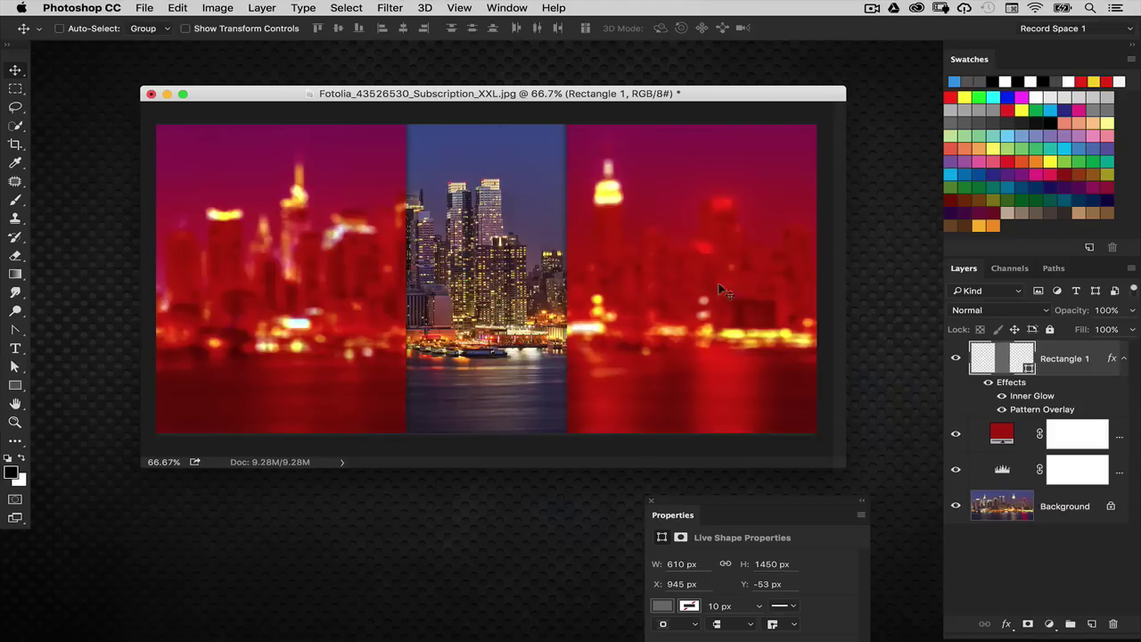
# Step: Toggle Link with Layer in Pattern Overlay, test-move the strip, then undo the move
pyautogui.doubleClick(1112, 360)
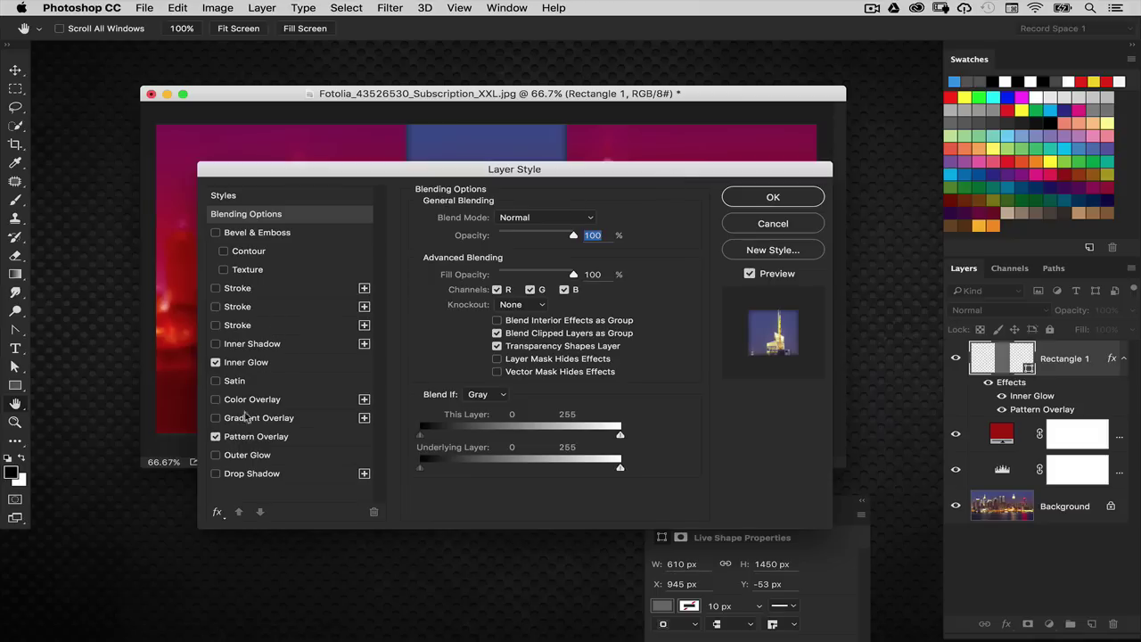
pyautogui.click(253, 437)
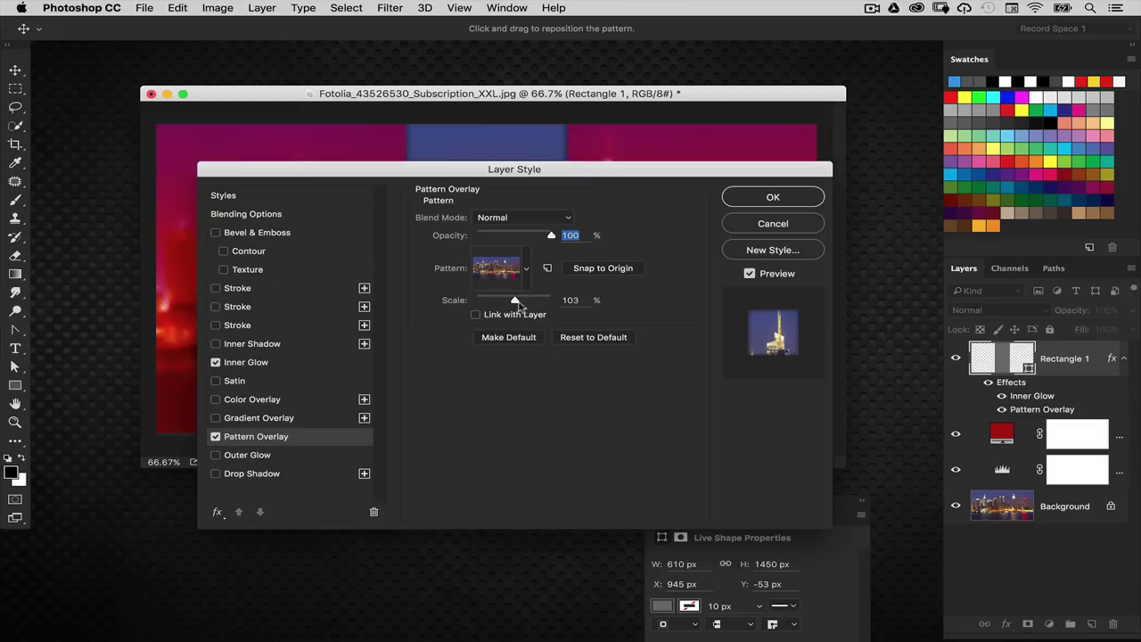
pyautogui.click(476, 315)
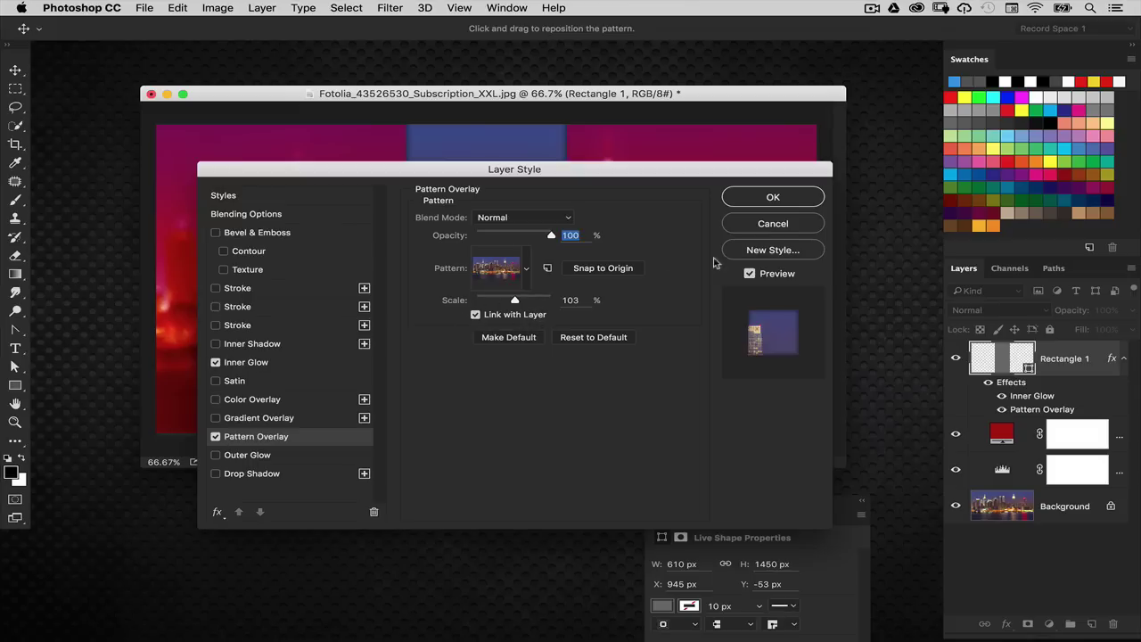
pyautogui.click(766, 198)
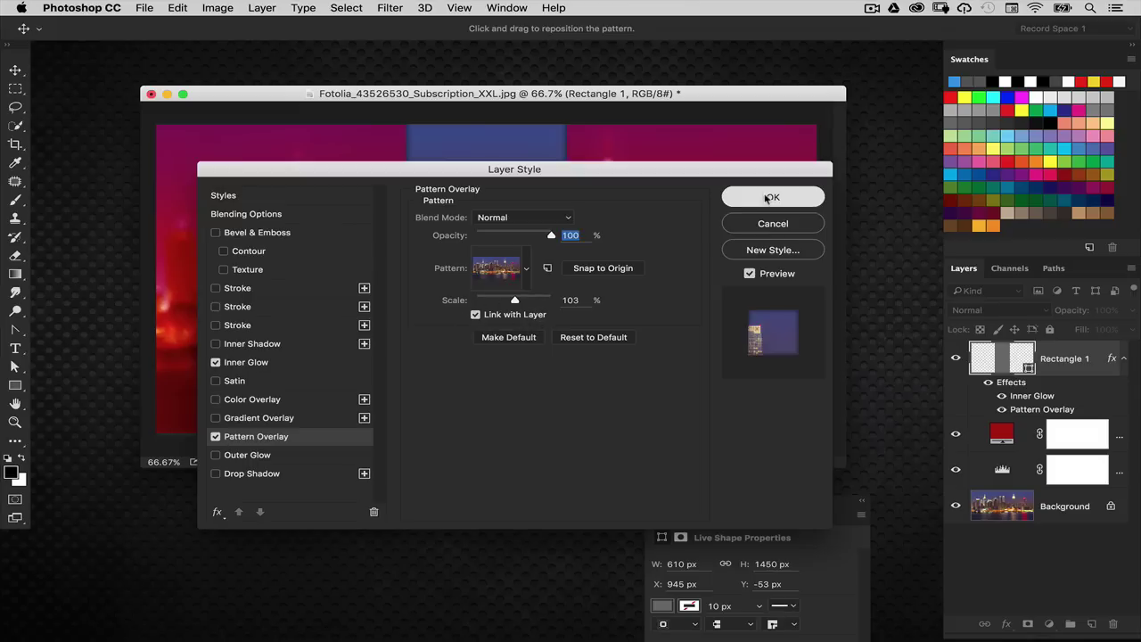
pyautogui.moveTo(504, 283); pyautogui.dragTo(480, 301)
pyautogui.press('super+c')
pyautogui.press('super+v')
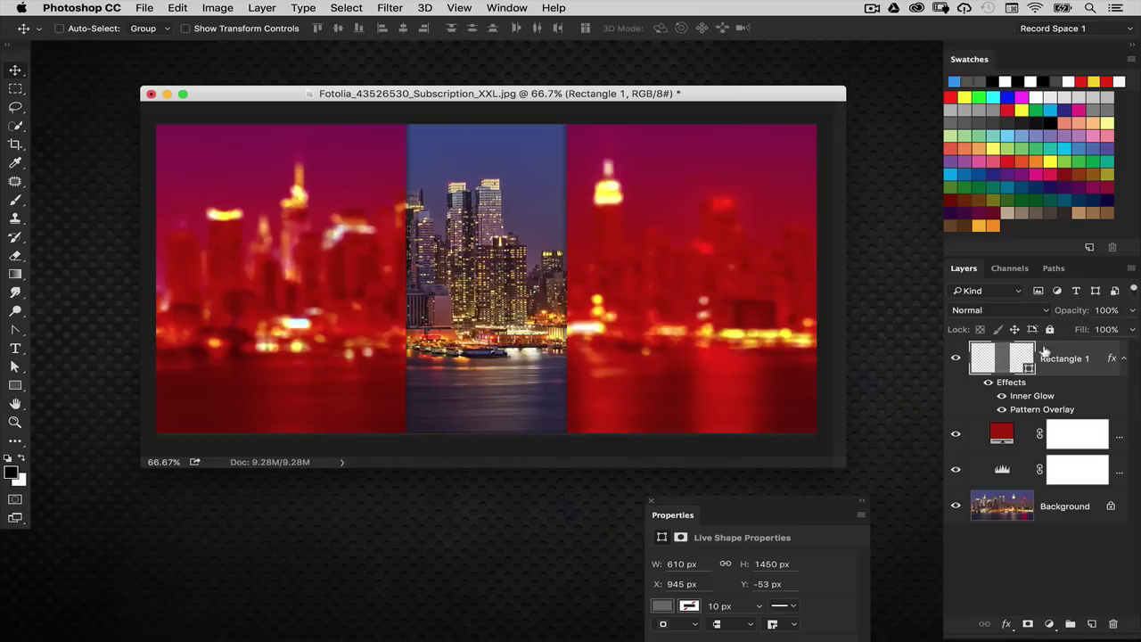
# Step: Unlink the skyline pattern from the layer and slide the strip to show matching sharp detail
pyautogui.doubleClick(1112, 360)
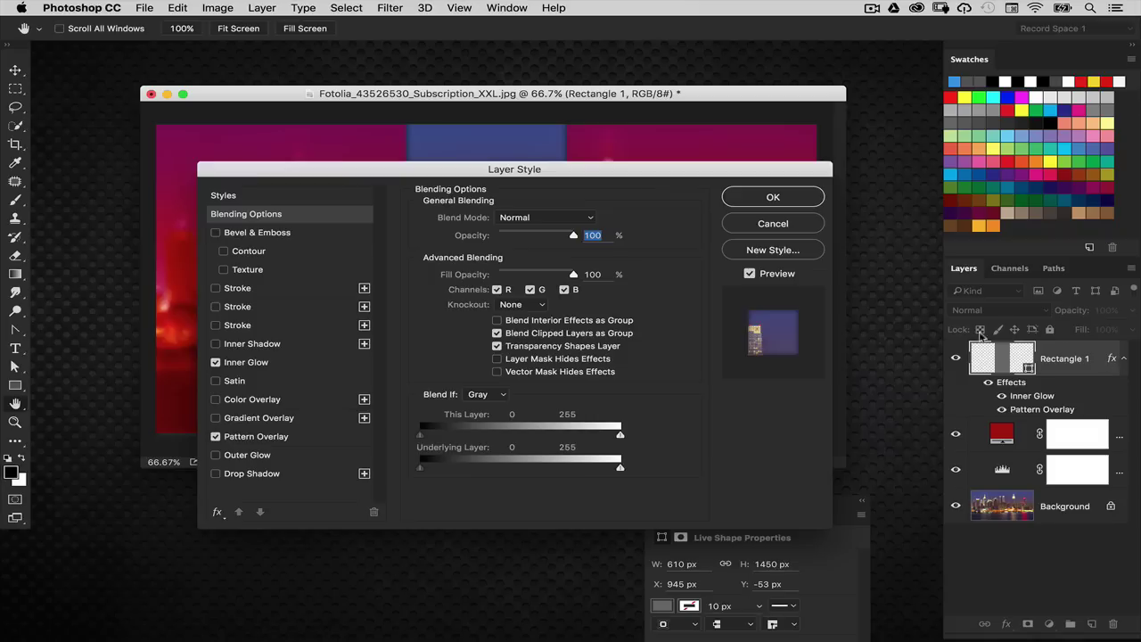
pyautogui.click(303, 437)
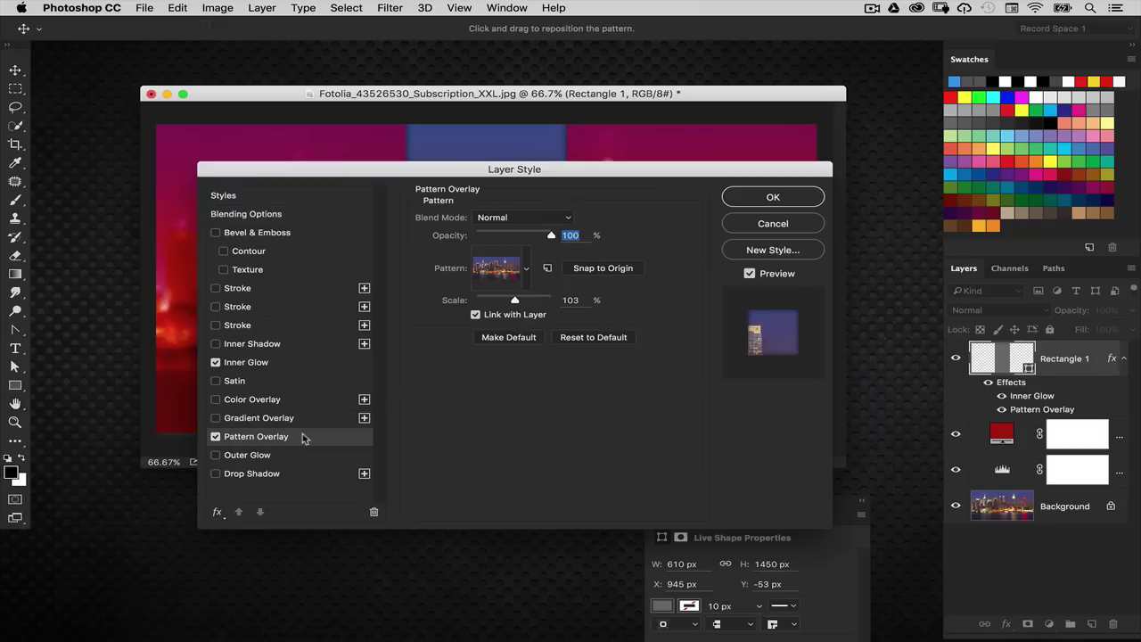
pyautogui.click(475, 315)
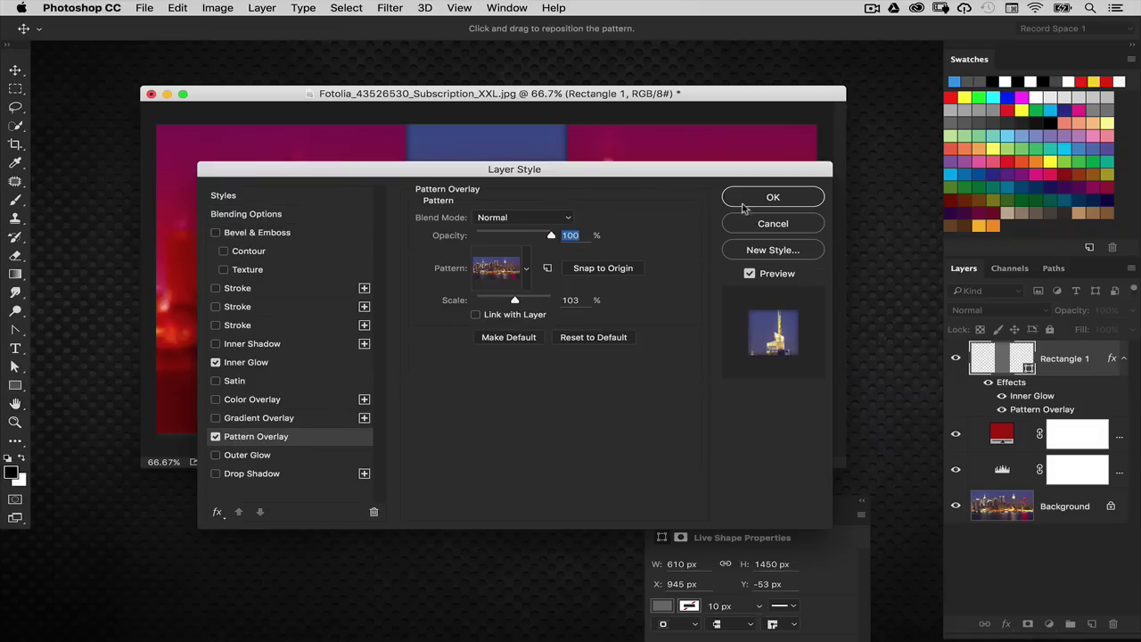
pyautogui.click(750, 204)
pyautogui.moveTo(555, 284); pyautogui.dragTo(579, 280)
# Step: Skew the strip into a slanted window by shifting its top edge right
pyautogui.press('super+t')
pyautogui.rightClick(551, 263)
pyautogui.click(566, 313)
pyautogui.moveTo(505, 112); pyautogui.dragTo(547, 111)
pyautogui.press('Return')
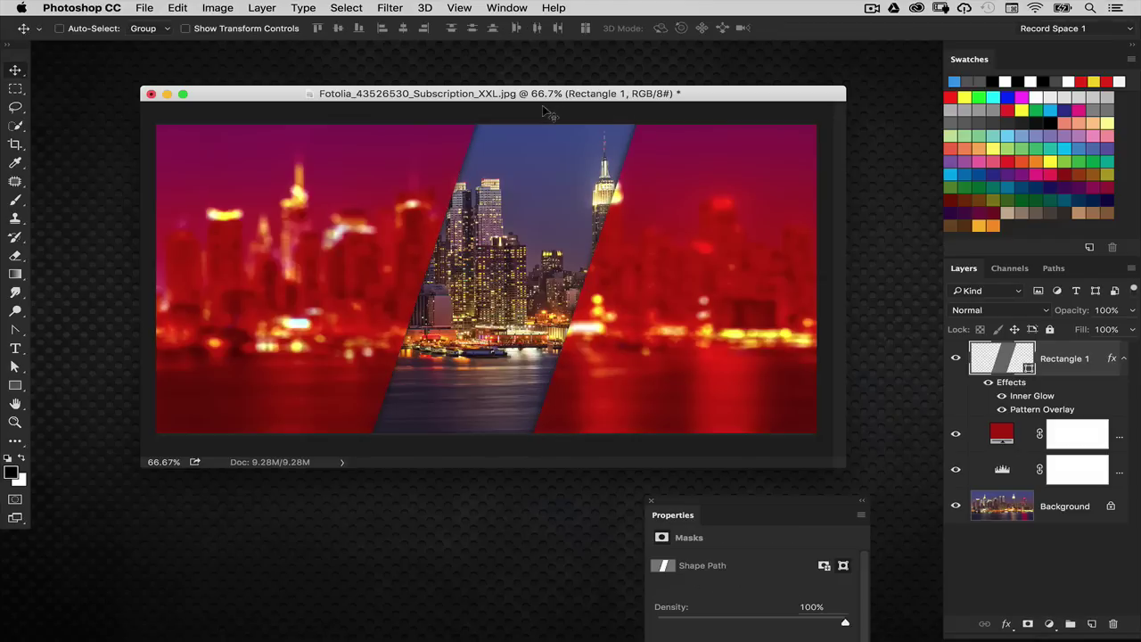
# Step: Move the slanted strip right and pull its left anchors inward to narrow it around the tallest tower
pyautogui.moveTo(19, 365); pyautogui.dragTo(47, 362)
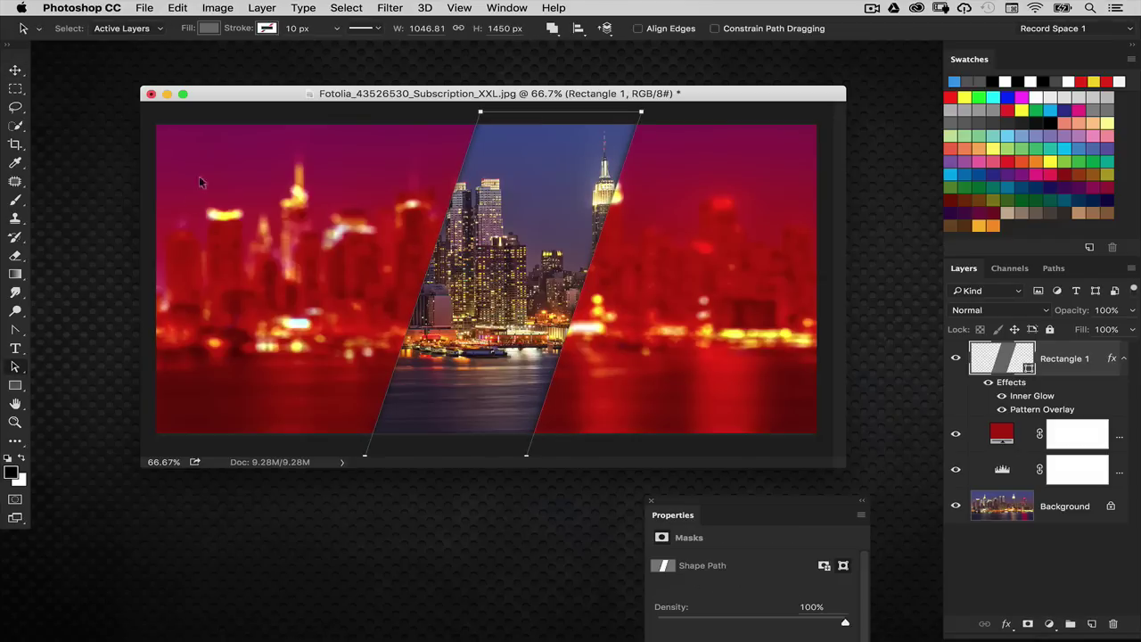
pyautogui.moveTo(483, 302); pyautogui.dragTo(643, 309)
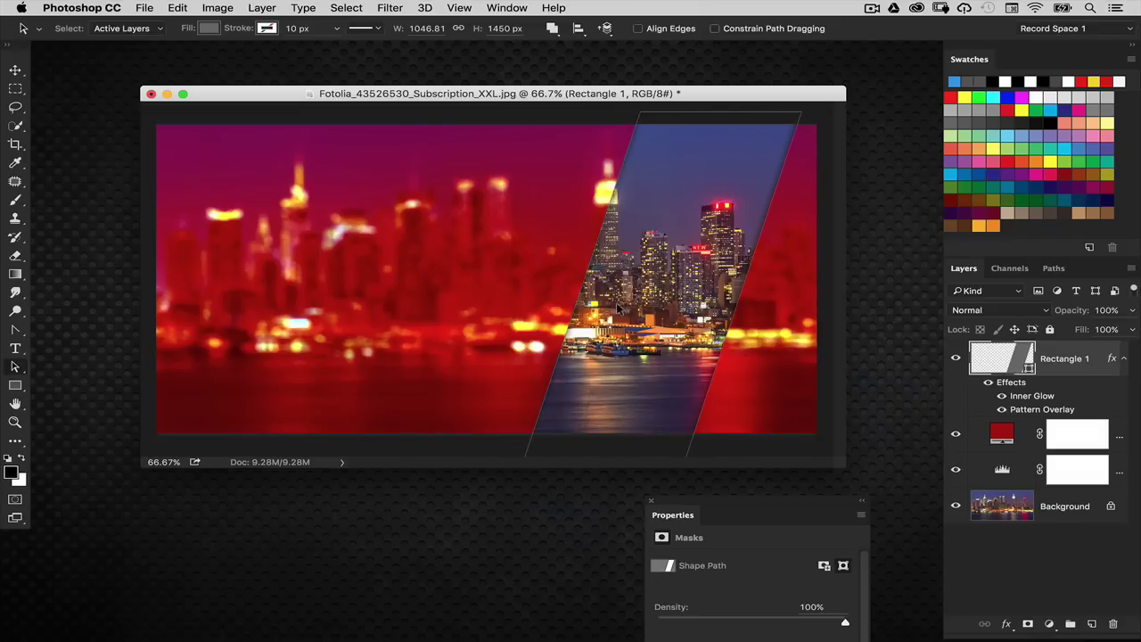
pyautogui.click(15, 367)
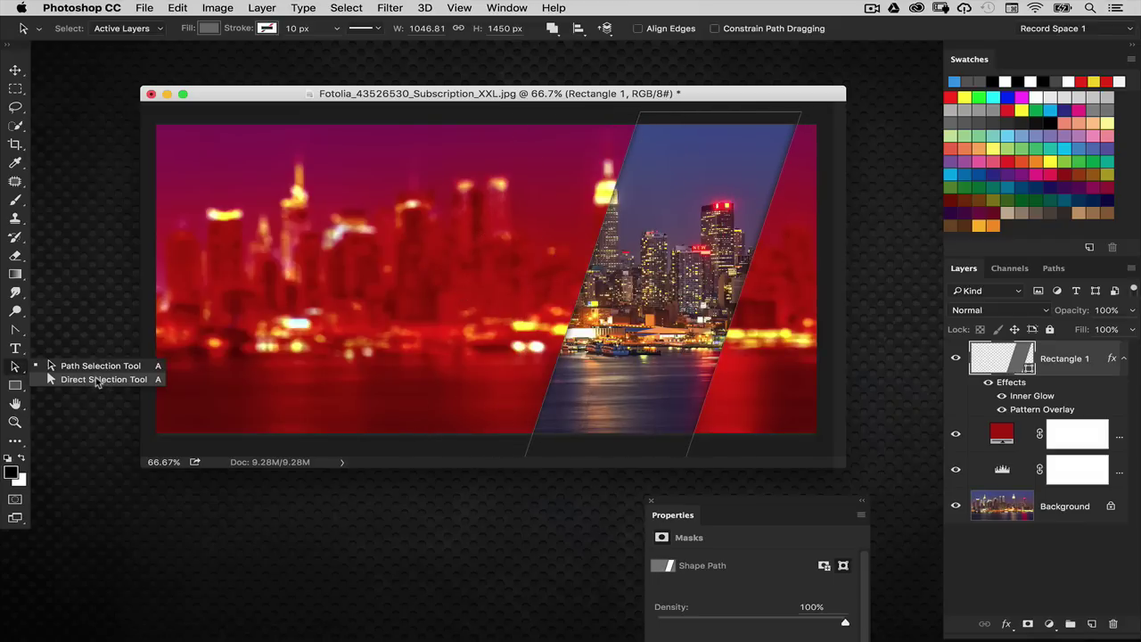
pyautogui.click(96, 379)
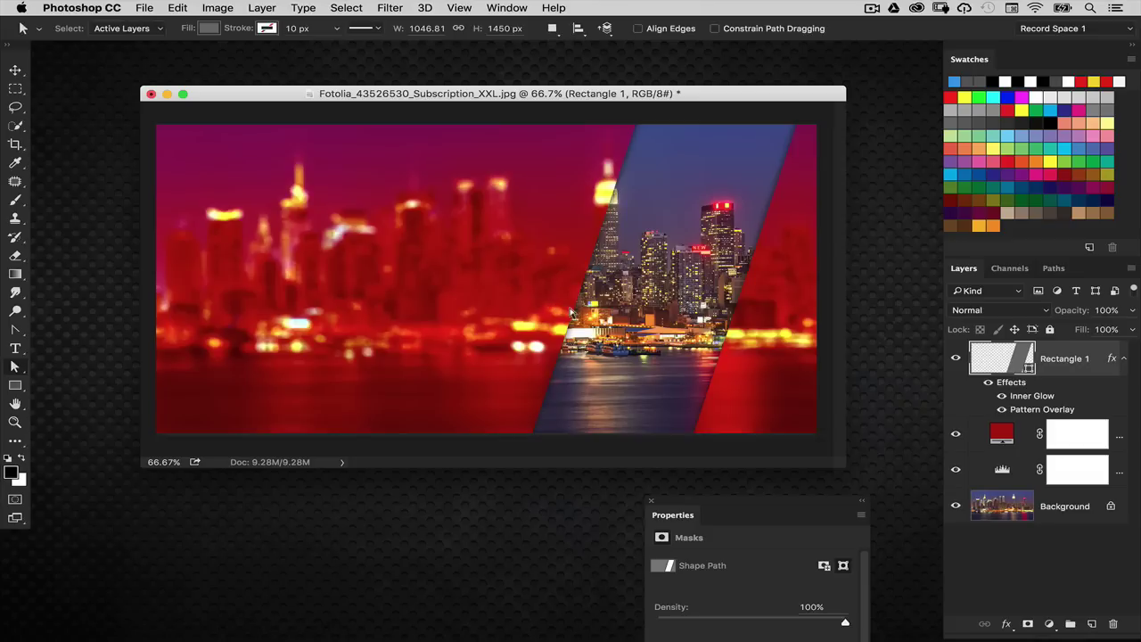
pyautogui.click(577, 301)
pyautogui.moveTo(573, 299)
pyautogui.mouseDown()
pyautogui.moveTo(641, 303)
pyautogui.moveTo(469, 295)
pyautogui.moveTo(505, 297)
pyautogui.moveTo(508, 257)
pyautogui.moveTo(503, 279)
pyautogui.moveTo(581, 278)
pyautogui.mouseUp()
pyautogui.click(508, 280)
pyautogui.click(15, 350)
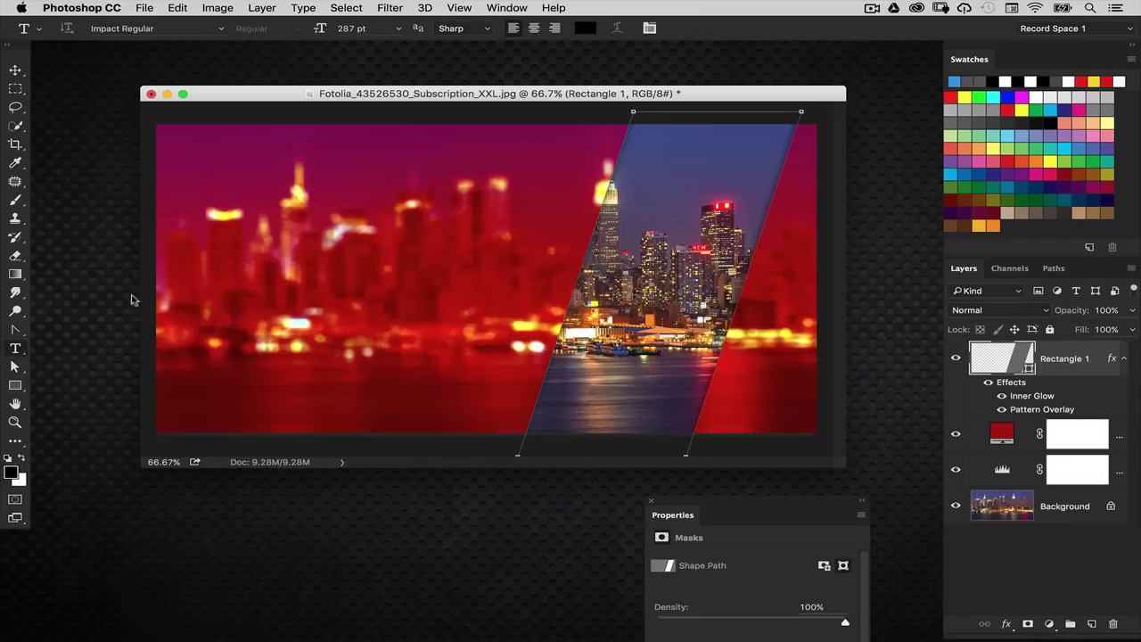
# Step: Type a white Impact headline reading 'NEW' over 'YORK' on two lines at the left
pyautogui.click(212, 221)
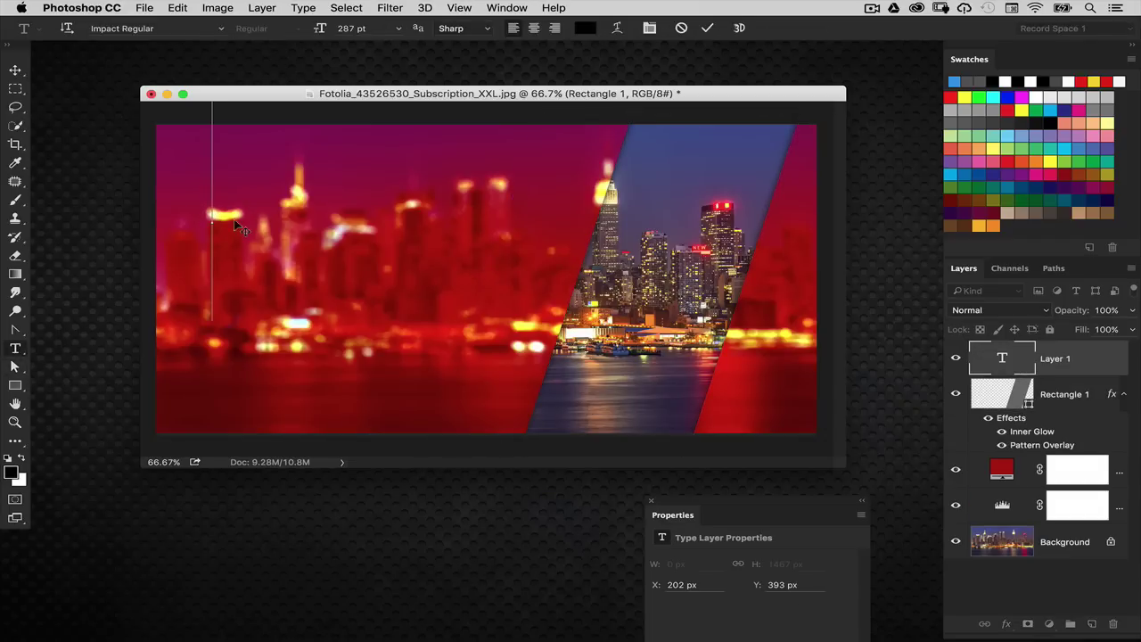
pyautogui.write('NEW')
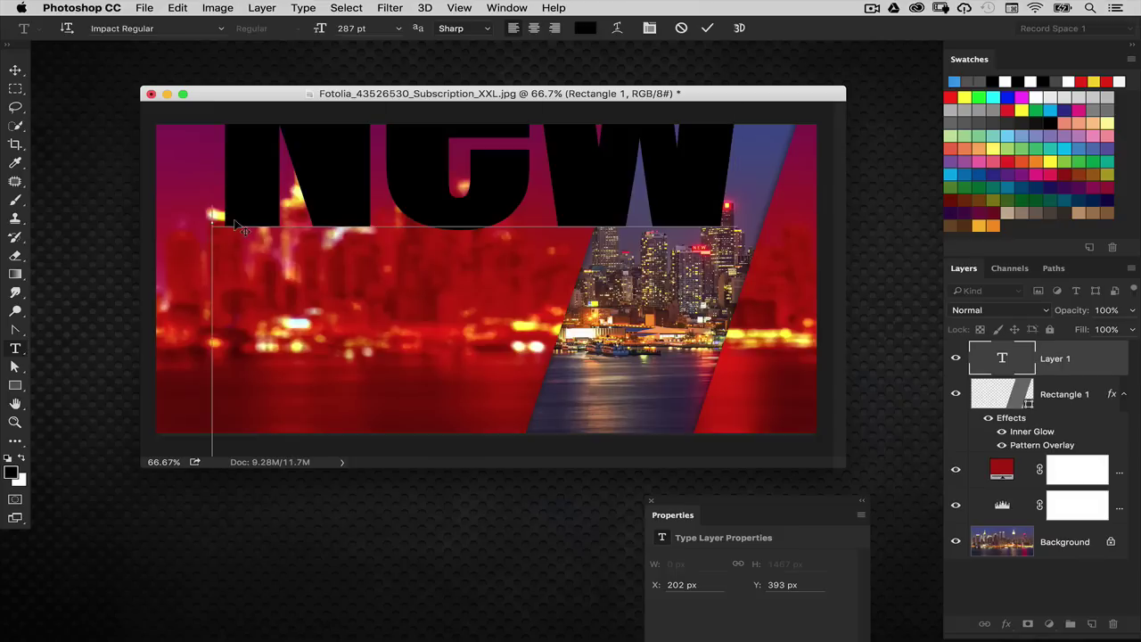
pyautogui.press('Return')
pyautogui.write('York')
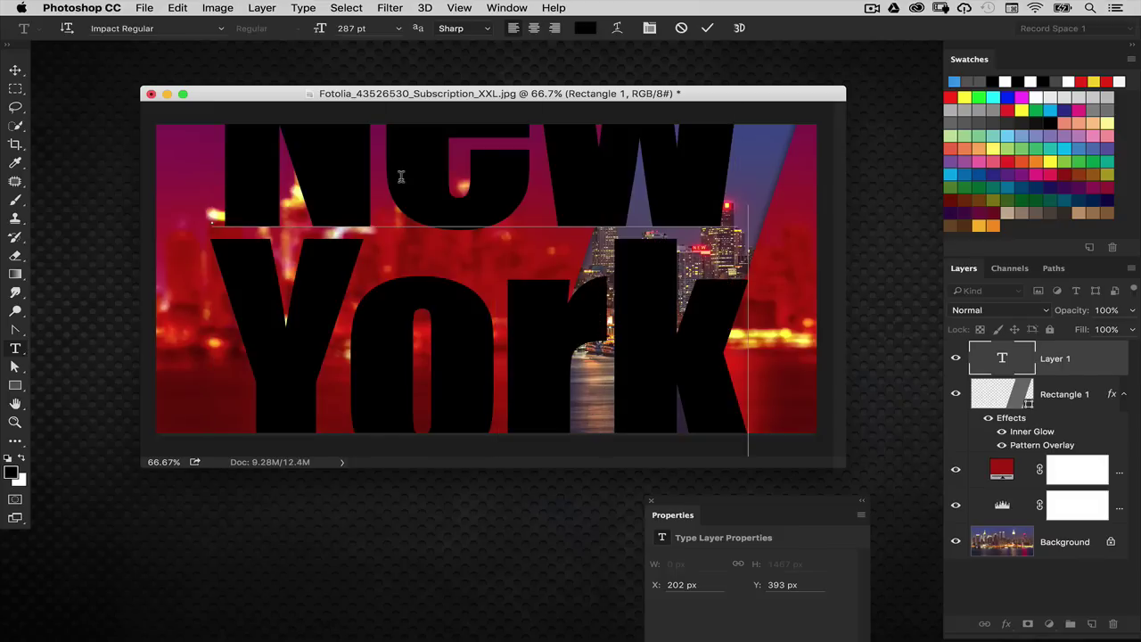
pyautogui.press('super+a')
pyautogui.write('NEW')
pyautogui.press('Return')
pyautogui.write('YORK')
pyautogui.press('super+Return')
pyautogui.press('v')
# Step: Scale the NEW YORK text down and place it over the blurred left side
pyautogui.press('super+t')
pyautogui.moveTo(552, 320)
pyautogui.mouseDown()
pyautogui.moveTo(597, 223)
pyautogui.moveTo(553, 317)
pyautogui.mouseUp()
pyautogui.moveTo(713, 149); pyautogui.dragTo(598, 204)
pyautogui.moveTo(499, 288); pyautogui.dragTo(436, 183)
pyautogui.moveTo(568, 113); pyautogui.dragTo(535, 142)
pyautogui.moveTo(464, 199); pyautogui.dragTo(442, 190)
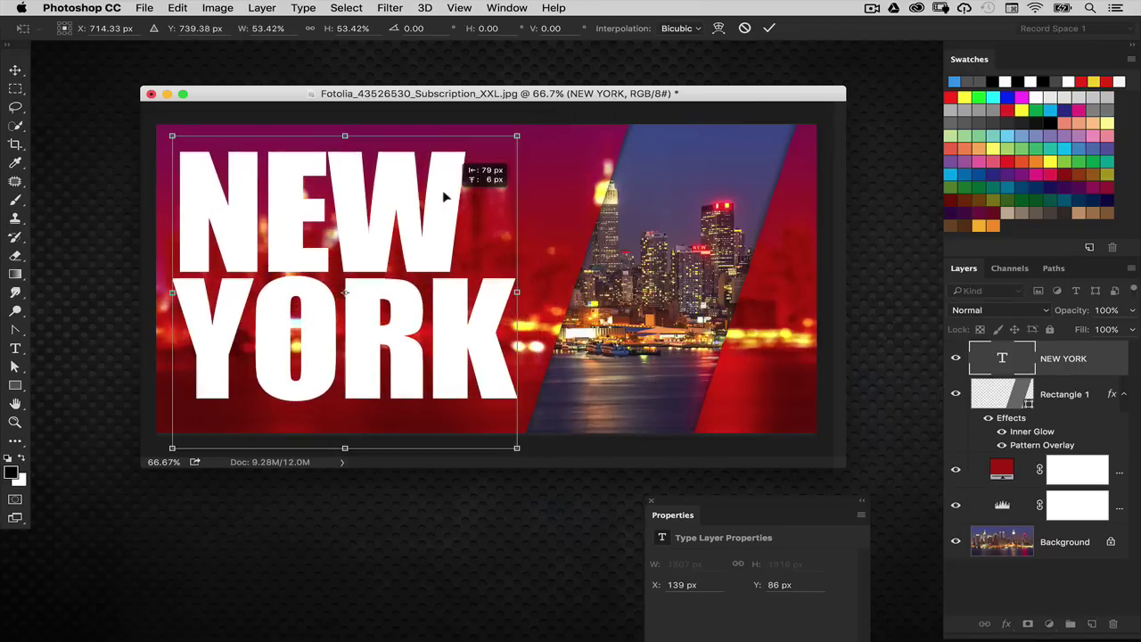
pyautogui.press('Return')
pyautogui.press('super+t')
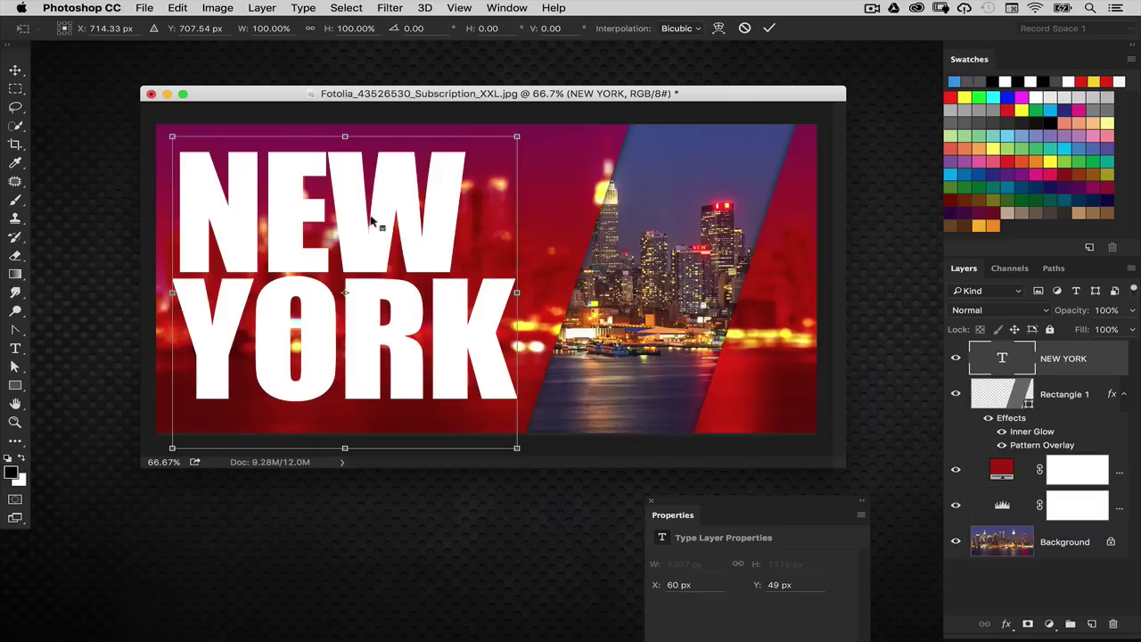
# Step: Skew the NEW YORK text forward to echo the strip's slant
pyautogui.rightClick(367, 225)
pyautogui.click(394, 278)
pyautogui.moveTo(345, 137); pyautogui.dragTo(387, 134)
pyautogui.press('Return')
pyautogui.moveTo(415, 284); pyautogui.dragTo(462, 272)
# Step: Indent YORK beneath NEW, shrink the headline, and place it at X -45, Y 159 px
pyautogui.doubleClick(989, 359)
pyautogui.click(218, 276)
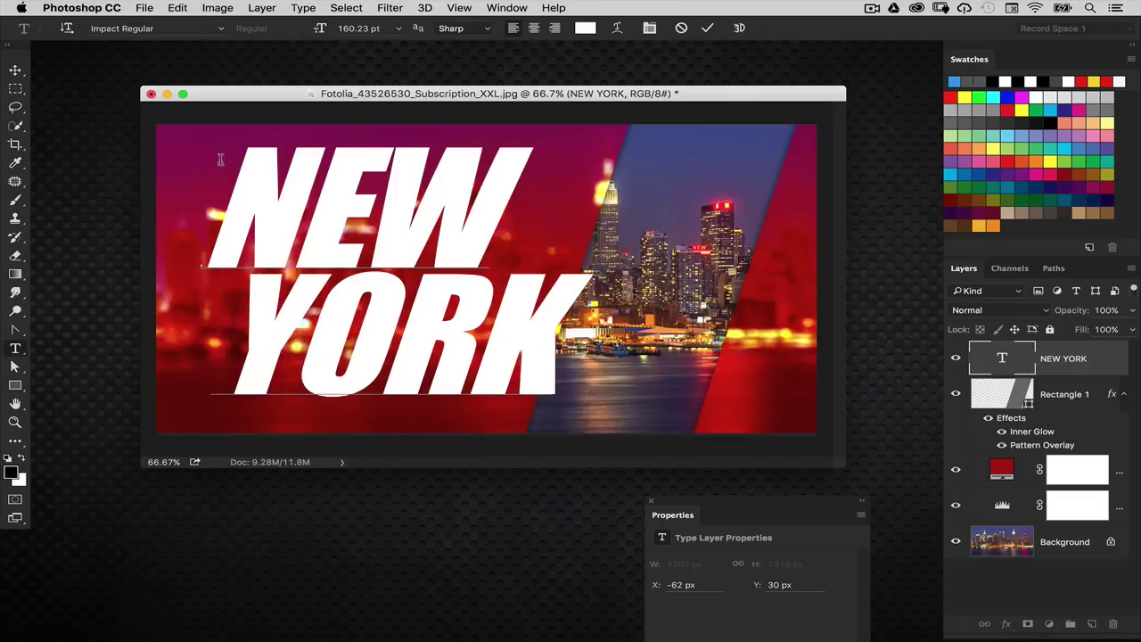
pyautogui.click(15, 71)
pyautogui.moveTo(402, 235); pyautogui.dragTo(357, 228)
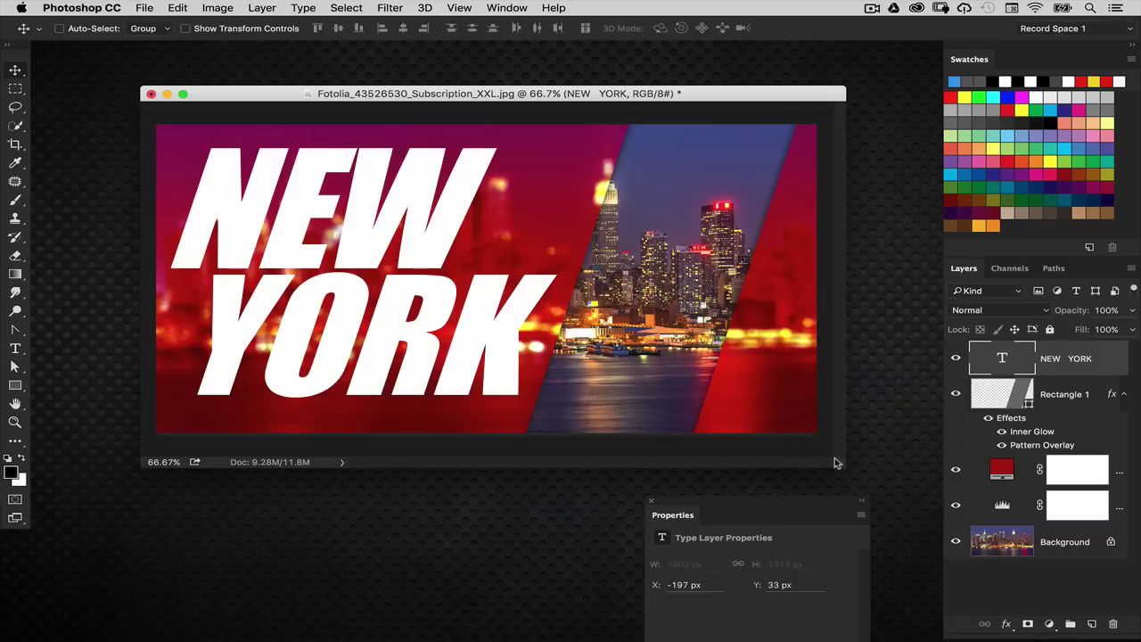
pyautogui.moveTo(834, 461); pyautogui.dragTo(881, 469)
pyautogui.hotkey('ctrl', 't')
pyautogui.moveTo(632, 141); pyautogui.dragTo(568, 153)
pyautogui.press('Return')
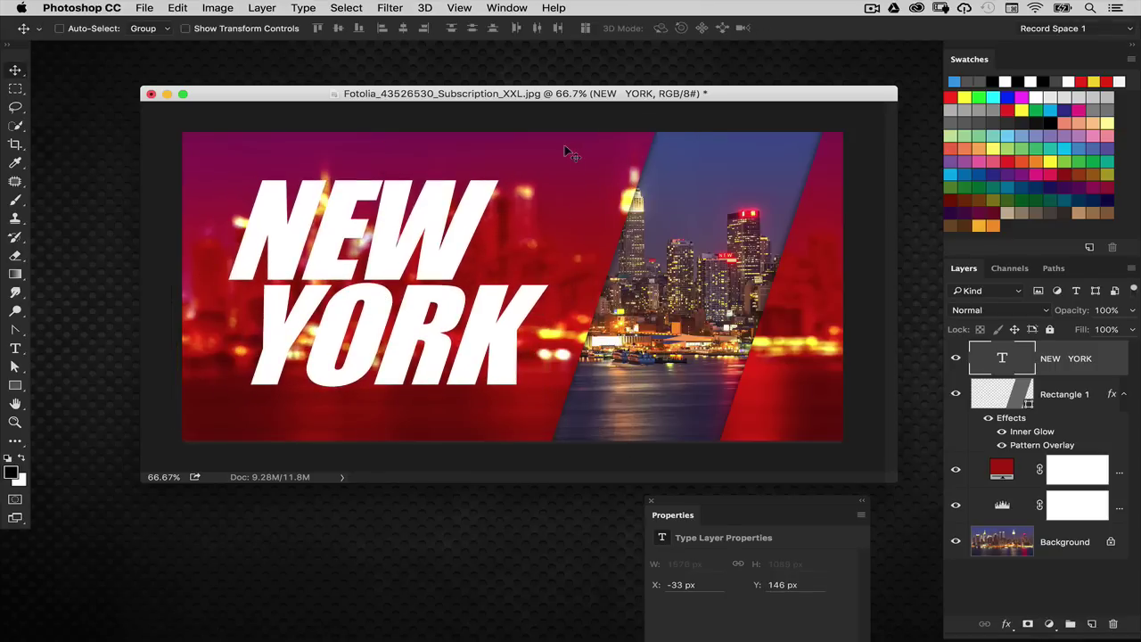
pyautogui.moveTo(510, 257); pyautogui.dragTo(503, 249)
# Step: Nudge the Rectangle 1 strip left to centre the lit tower, then fit the image on screen
pyautogui.click(1004, 532)
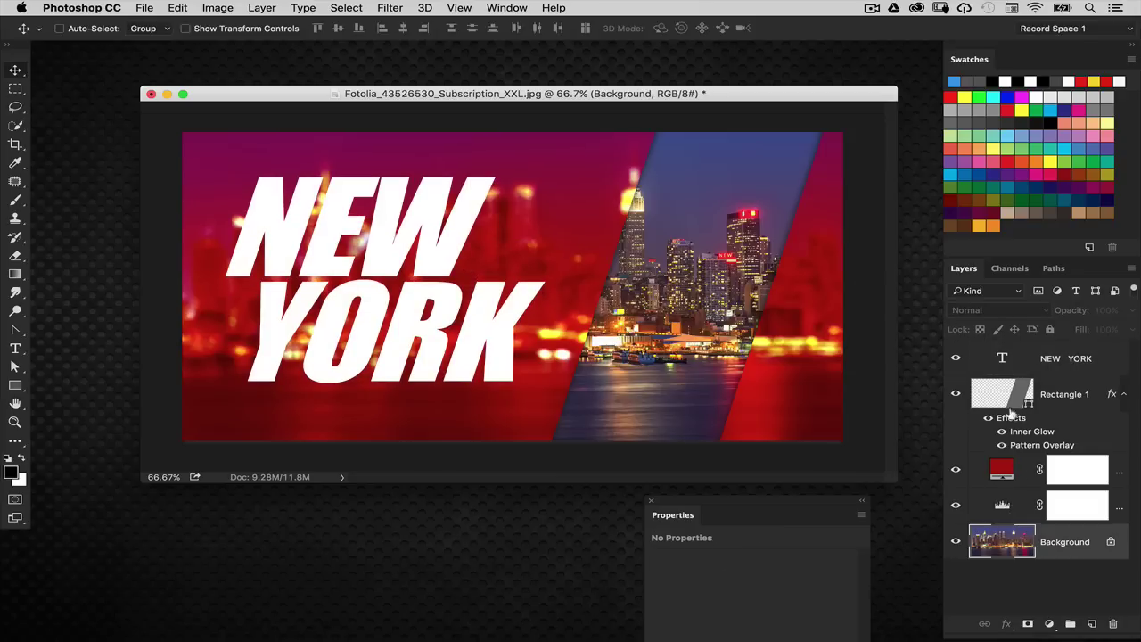
pyautogui.click(1020, 394)
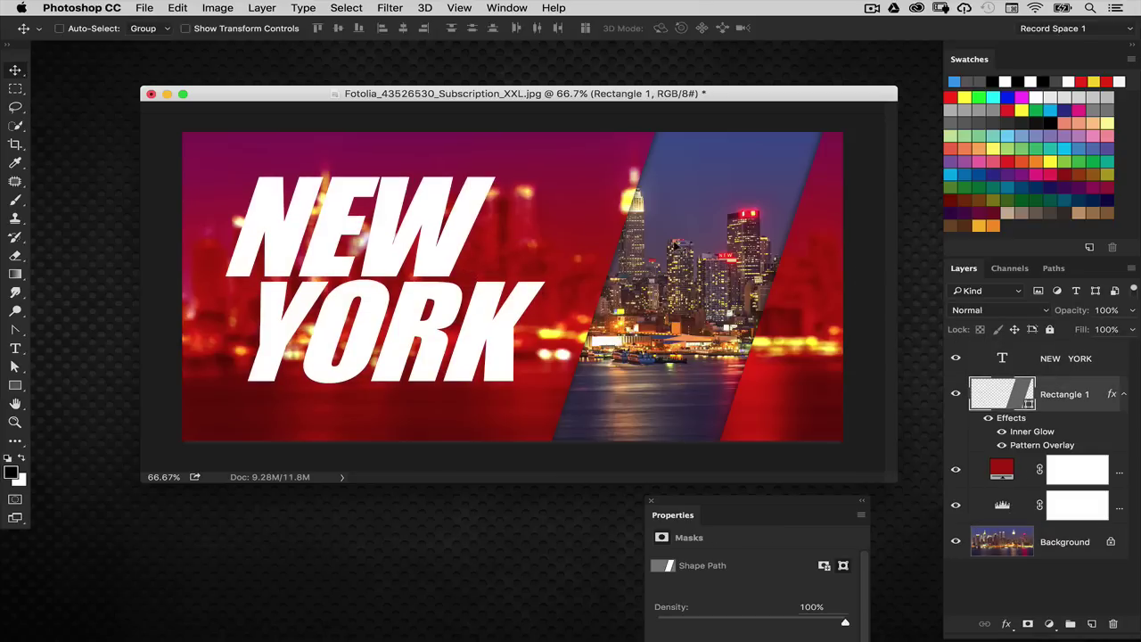
pyautogui.moveTo(700, 249); pyautogui.dragTo(677, 257)
pyautogui.moveTo(672, 93); pyautogui.dragTo(654, 116)
pyautogui.hotkey('ctrl', '0')
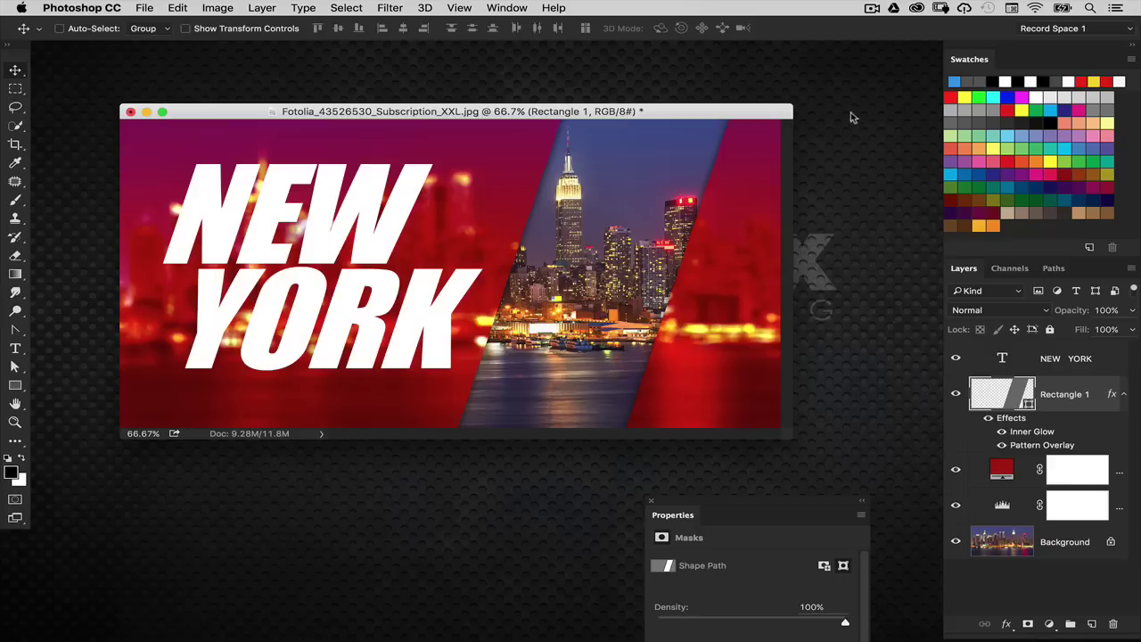